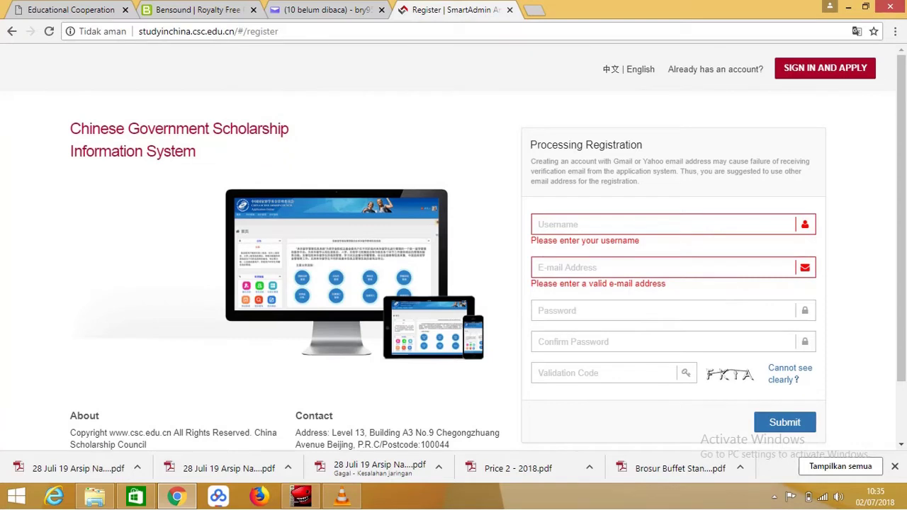
# Step: Look through the password, password confirmation and validation code fields of the registration form
pyautogui.press('Tab')
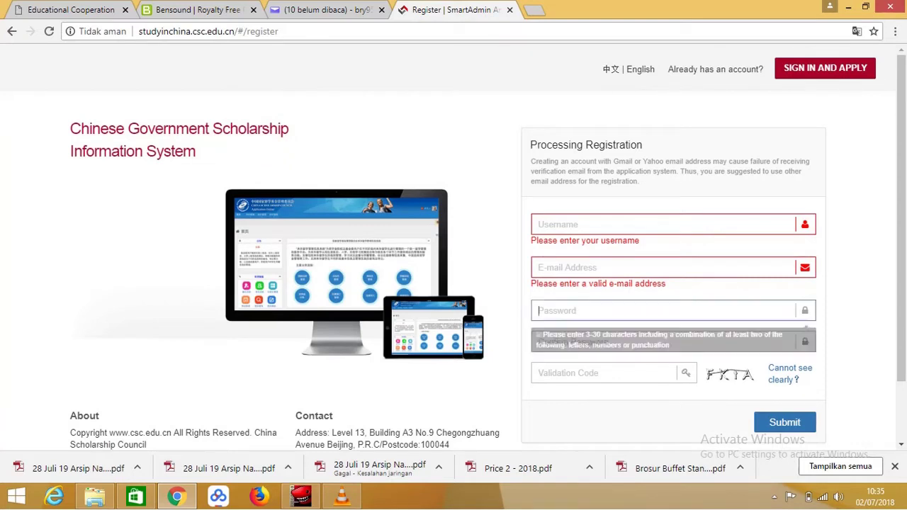
pyautogui.press('Tab')
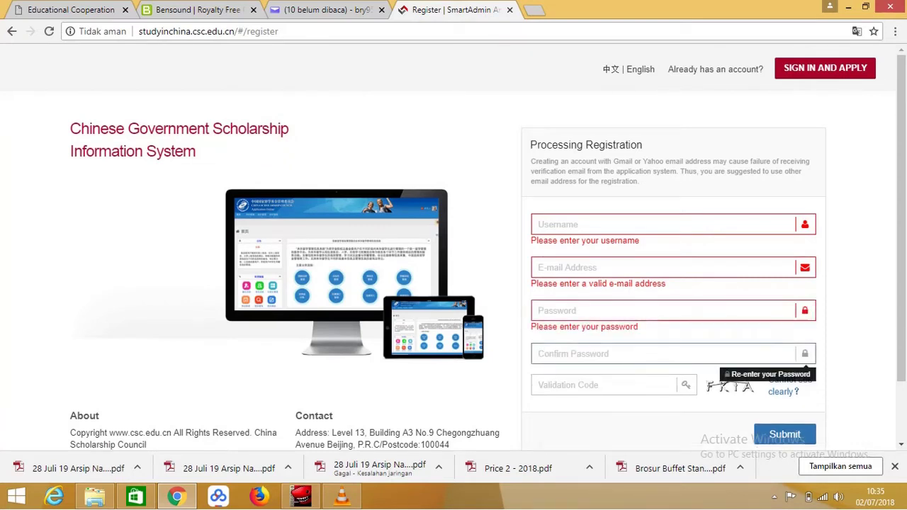
pyautogui.press('Tab')
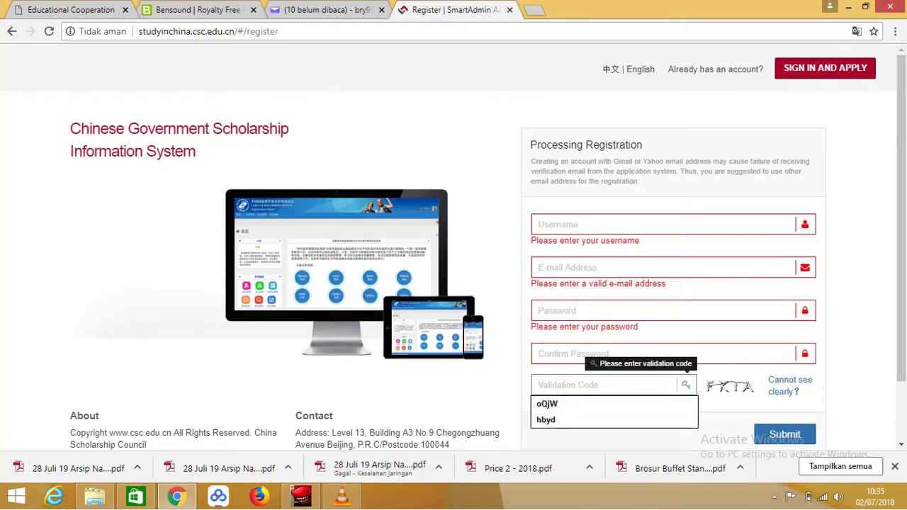
pyautogui.scroll(-1, 454, 248)
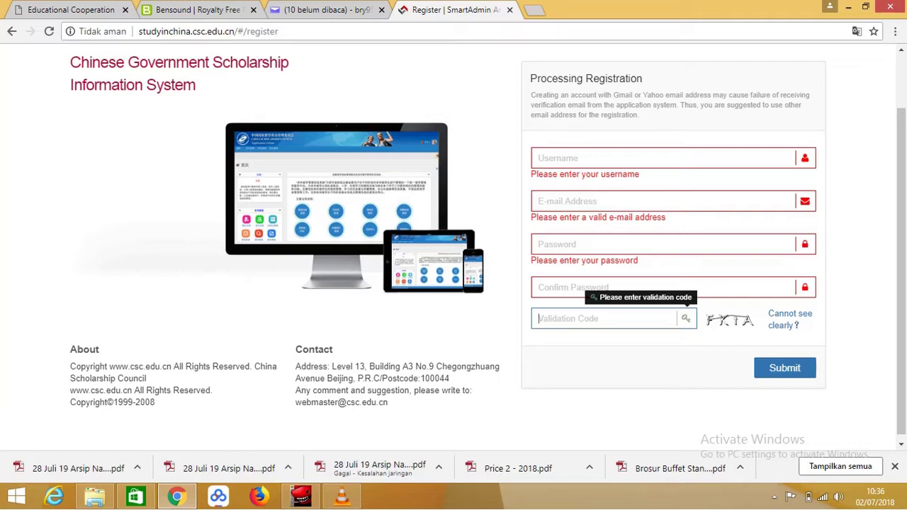
pyautogui.scroll(2, 472, 250)
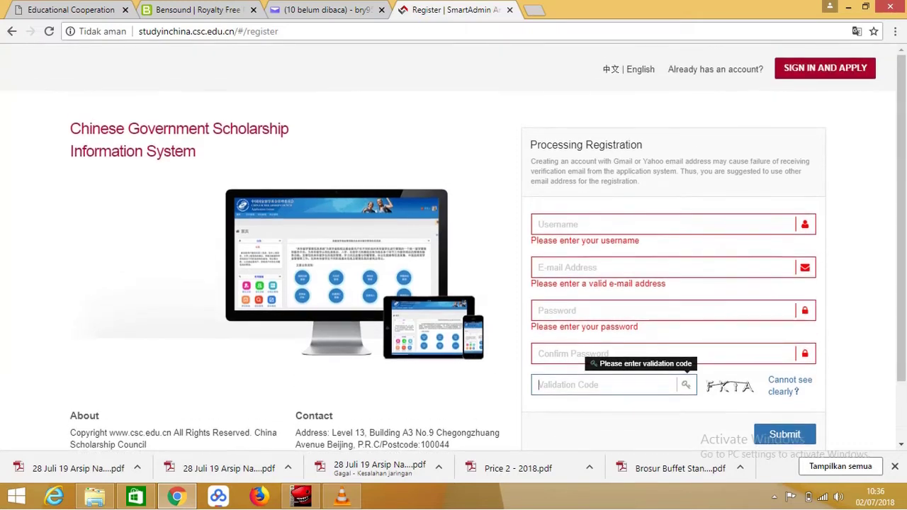
# Step: Switch to the sign-in form for existing accounts and fill in the account's e-mail address
pyautogui.click(826, 66)
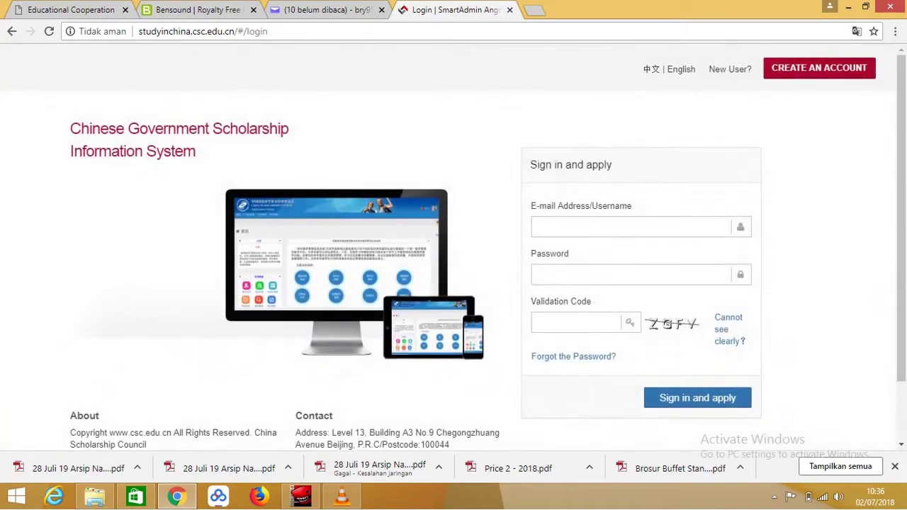
pyautogui.click(539, 227)
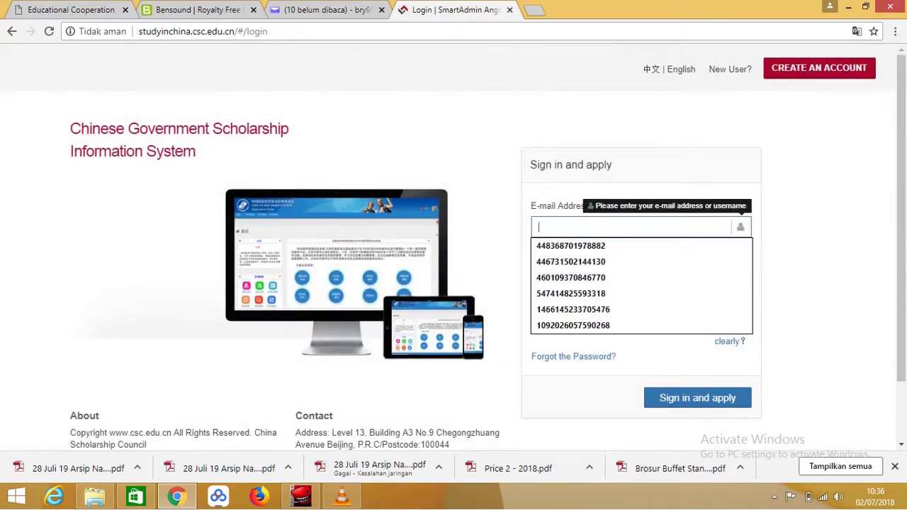
pyautogui.write('bry')
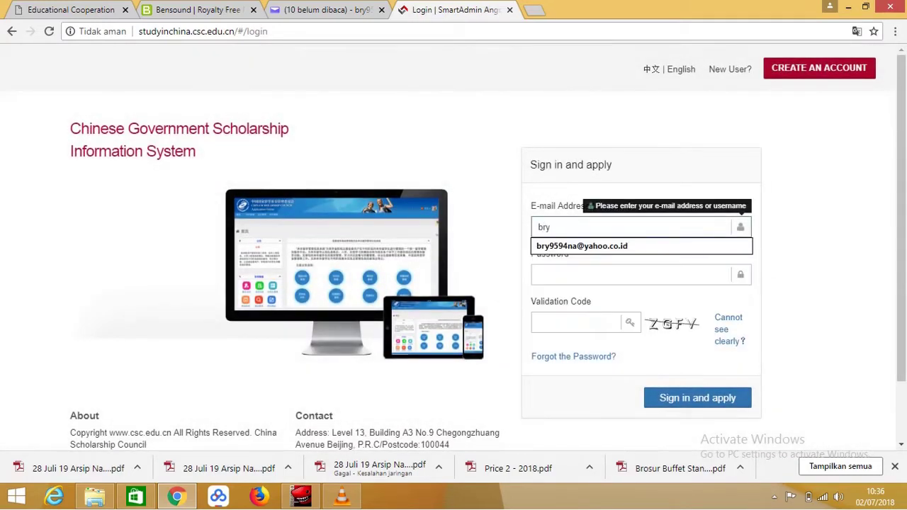
pyautogui.press('Down')
pyautogui.press('Return')
# Step: Enter the account password and the validation code shown in the image, and sign in
pyautogui.press('Tab')
pyautogui.write('•')
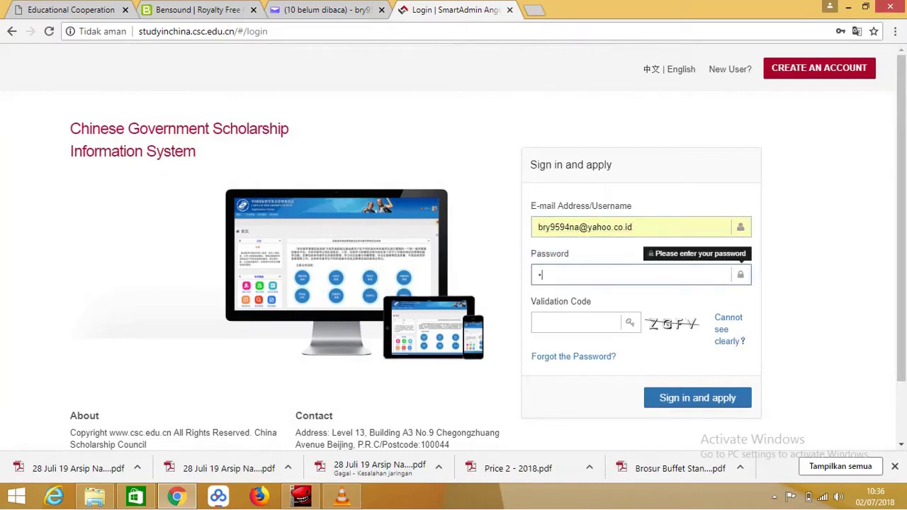
pyautogui.write('•••••••')
pyautogui.press('Tab')
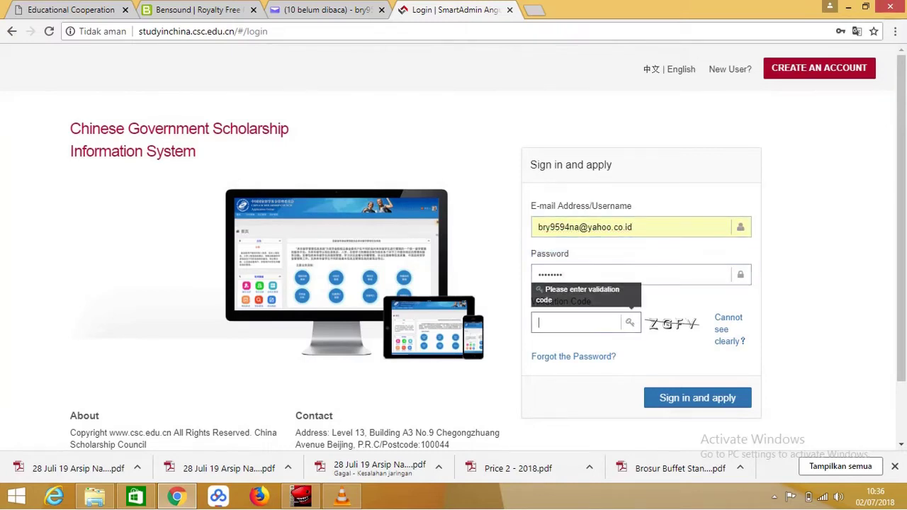
pyautogui.write('ZG')
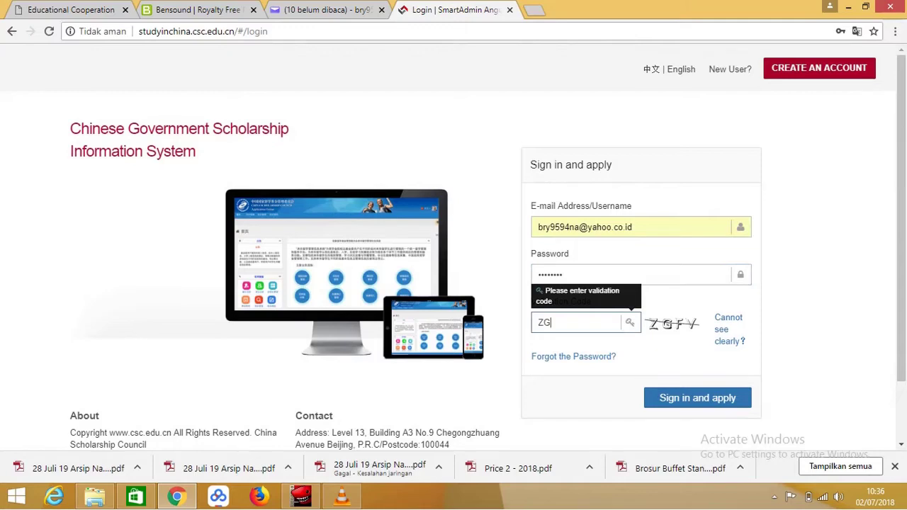
pyautogui.write('FV')
pyautogui.press('Return')
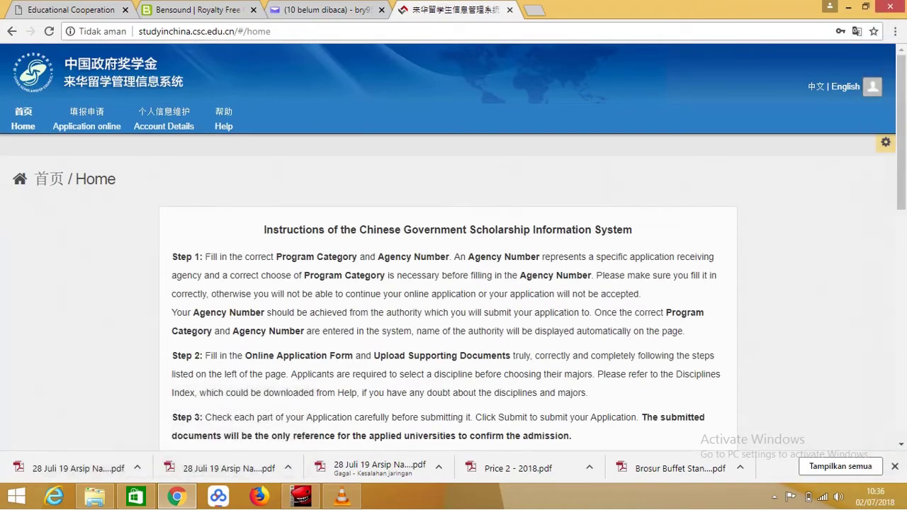
# Step: Read the scholarship system instructions, examining how Program Category Types A, B and C are defined
pyautogui.scroll(-6, 454, 284)
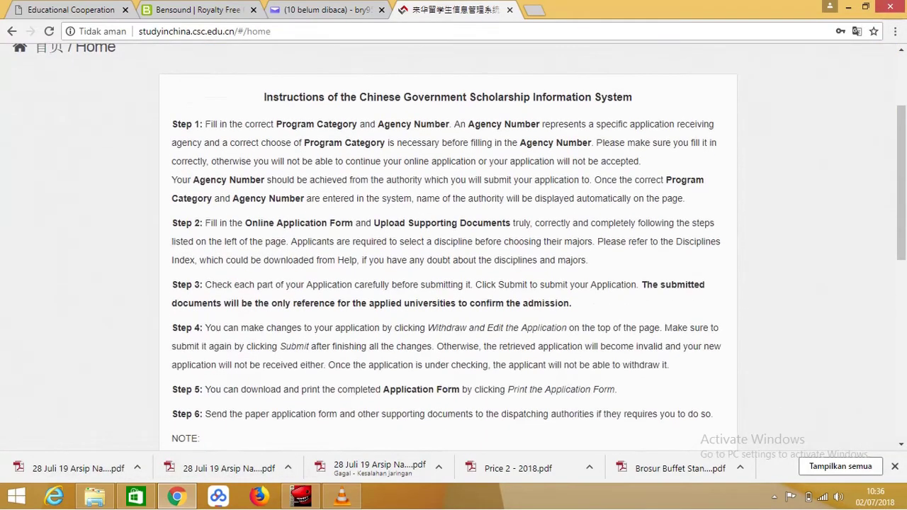
pyautogui.scroll(-2, 454, 248)
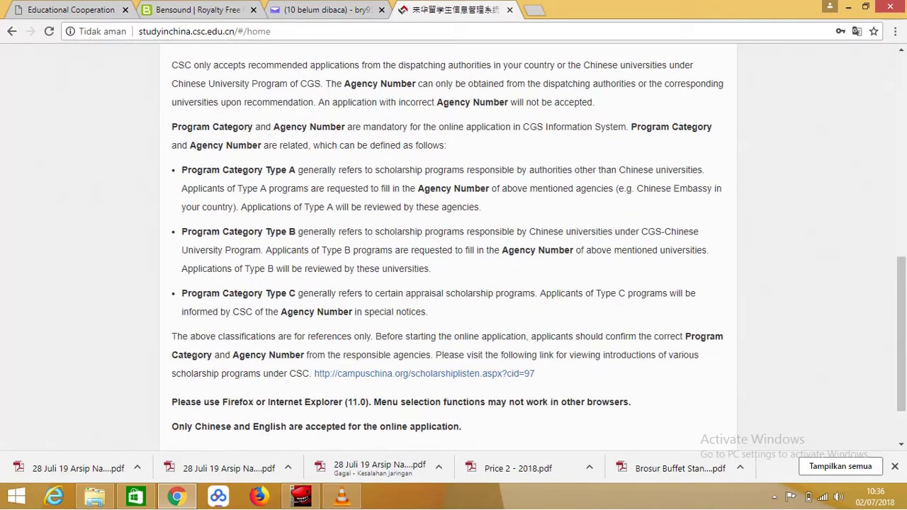
pyautogui.moveTo(636, 188); pyautogui.dragTo(714, 189)
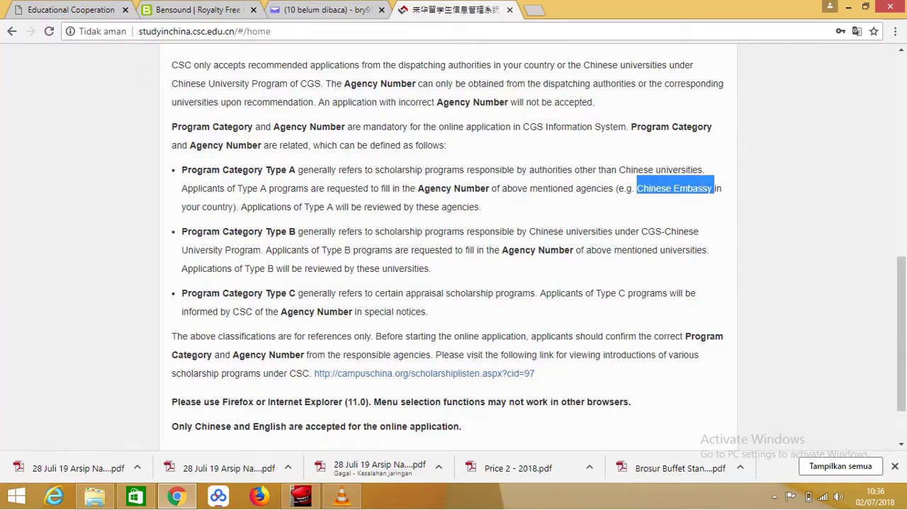
pyautogui.moveTo(529, 231); pyautogui.dragTo(613, 232)
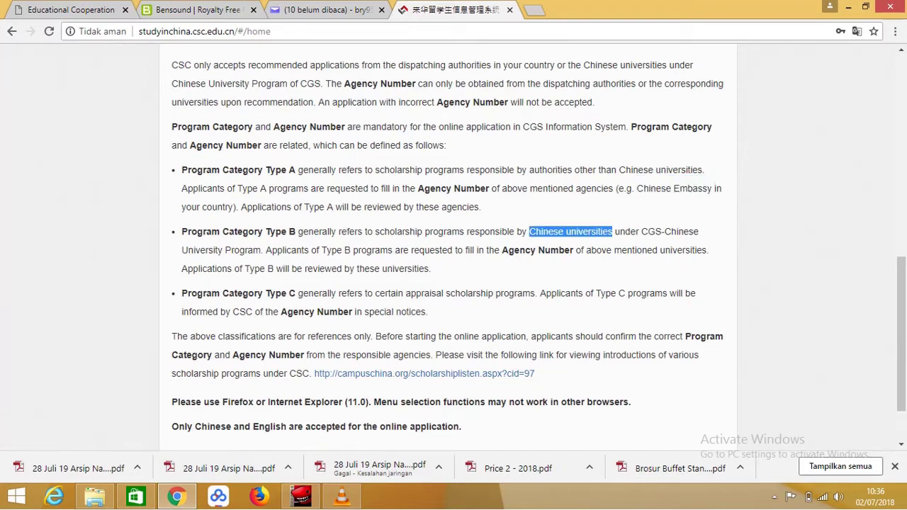
pyautogui.moveTo(407, 293); pyautogui.dragTo(493, 294)
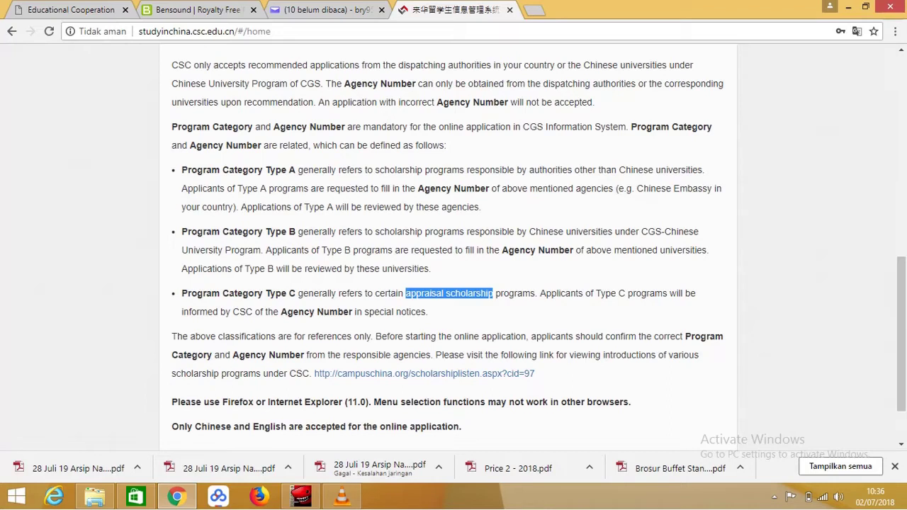
pyautogui.moveTo(258, 170); pyautogui.dragTo(303, 170)
pyautogui.moveTo(270, 232); pyautogui.dragTo(343, 250)
pyautogui.scroll(-1, 343, 250)
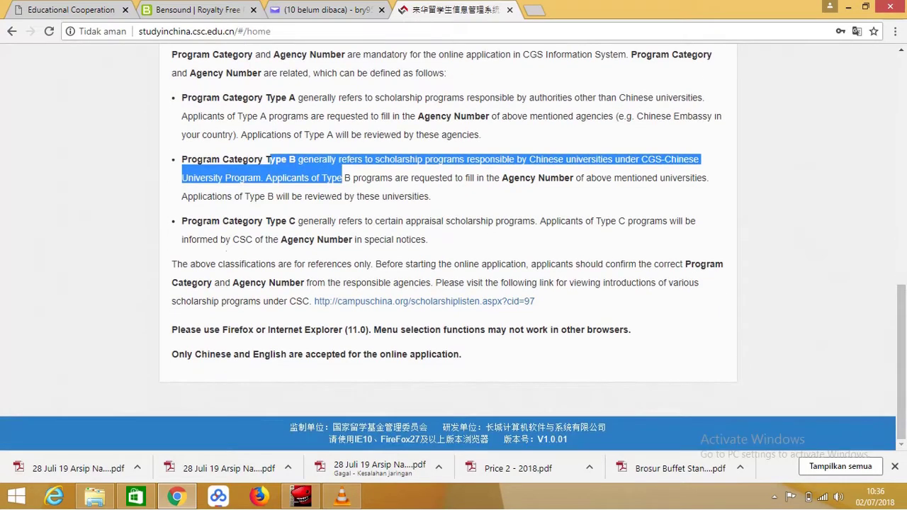
# Step: Examine the note on accepted application languages and review the remaining instructions on the home page
pyautogui.moveTo(172, 355); pyautogui.dragTo(462, 354)
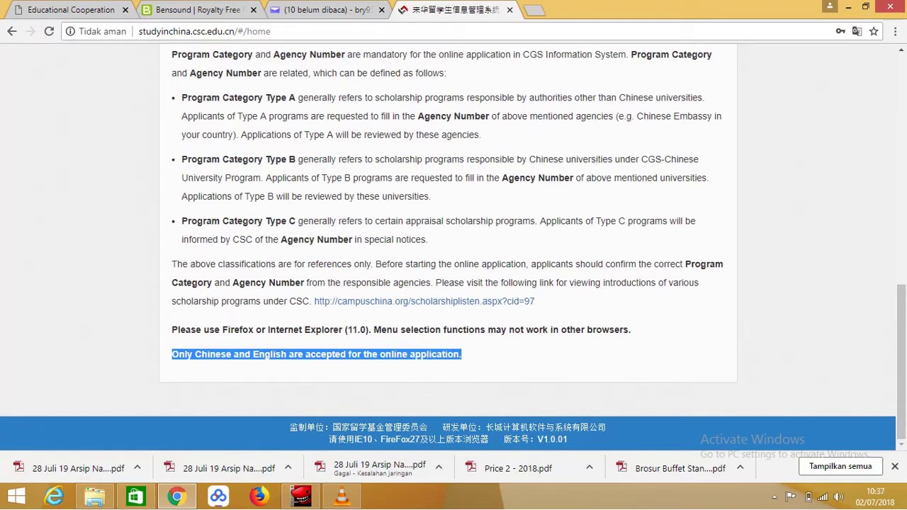
pyautogui.scroll(3, 454, 248)
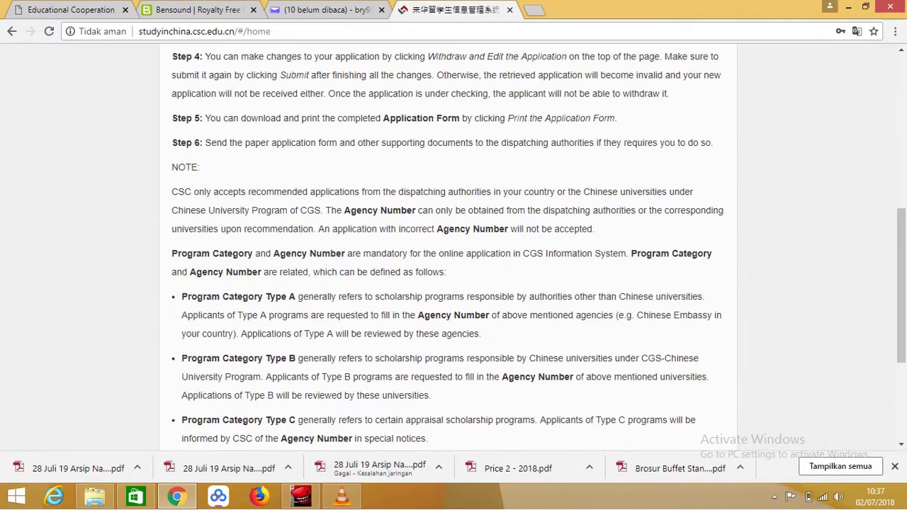
pyautogui.scroll(-3, 454, 248)
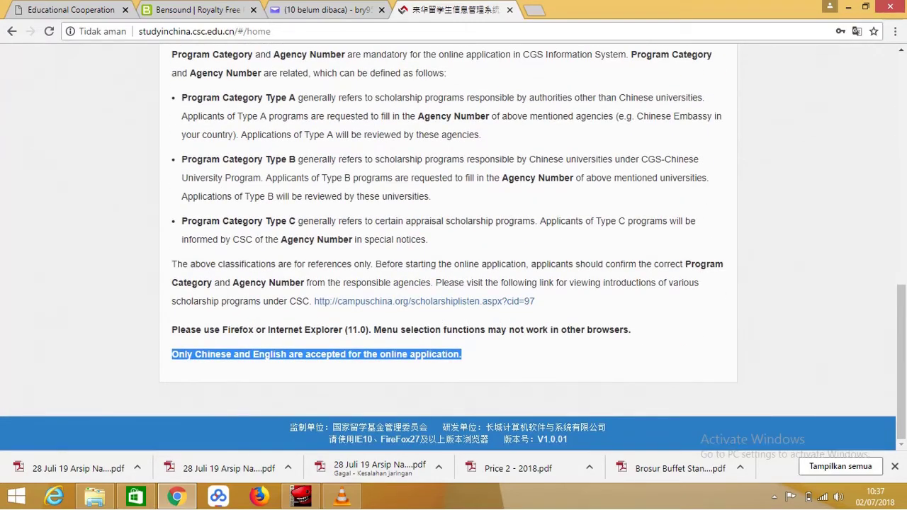
pyautogui.scroll(6, 454, 248)
pyautogui.scroll(3, 453, 248)
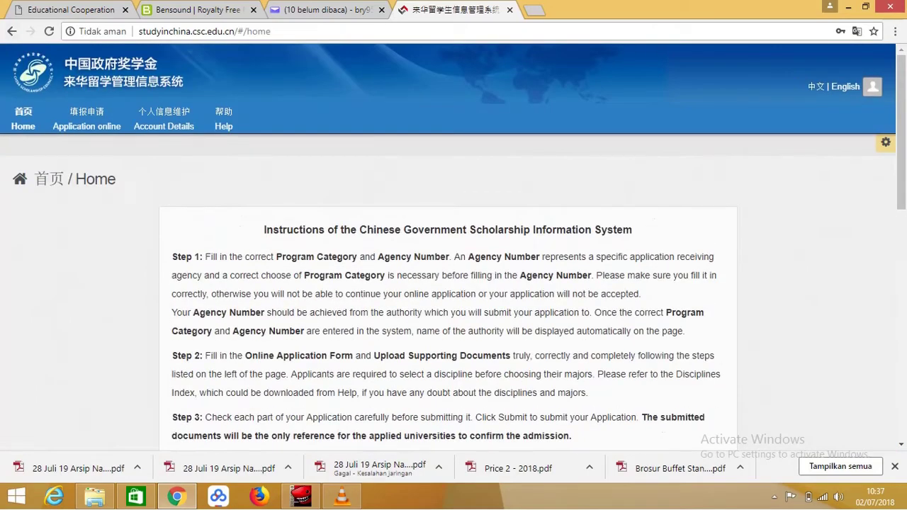
# Step: Open the online application and enter agency number 3602 for program category Type A
pyautogui.click(87, 120)
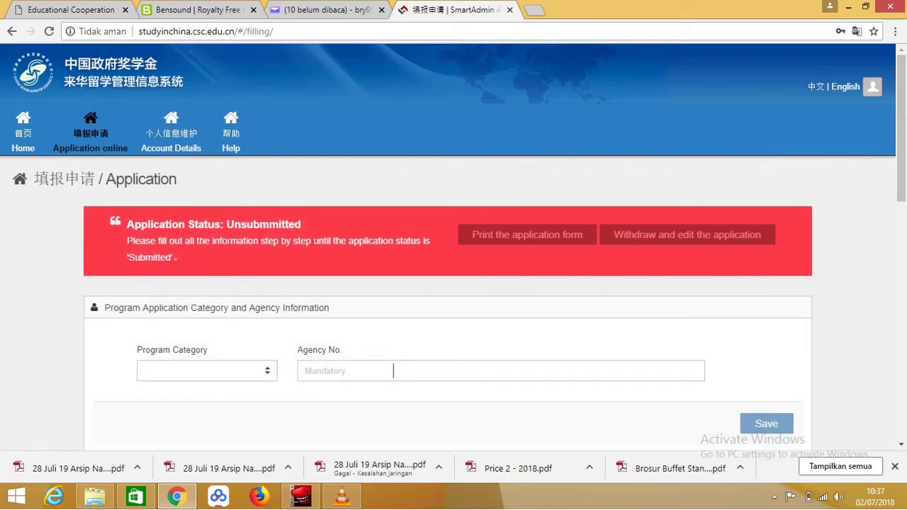
pyautogui.scroll(-4, 454, 283)
pyautogui.scroll(2, 454, 283)
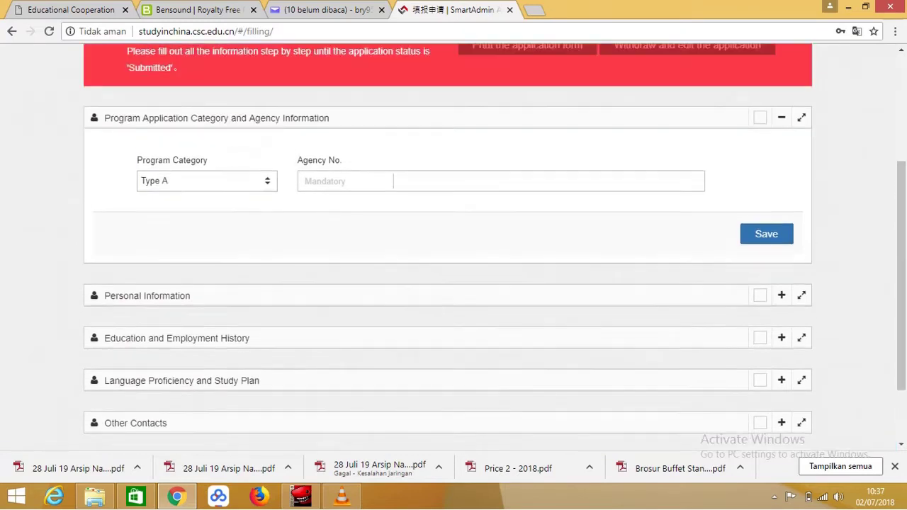
pyautogui.click(305, 227)
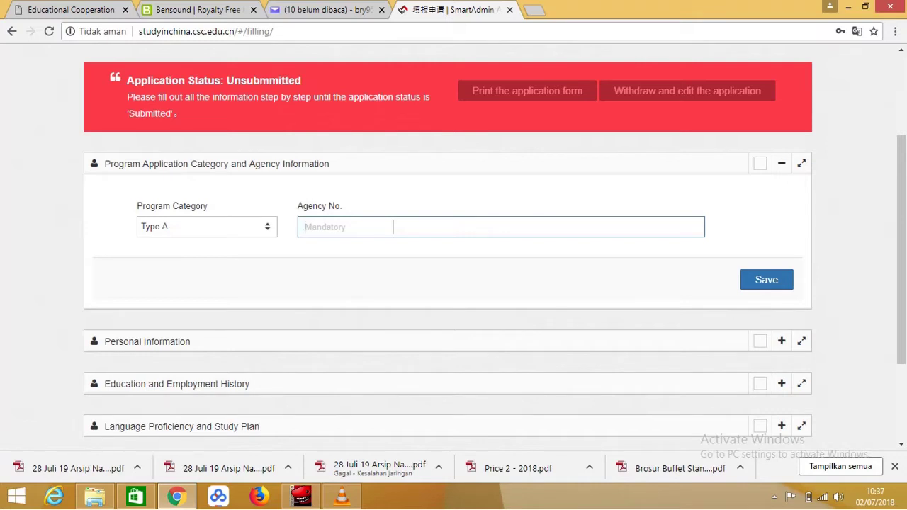
pyautogui.write('260')
pyautogui.press('BackSpace')
pyautogui.press('BackSpace')
pyautogui.press('BackSpace')
pyautogui.write('3')
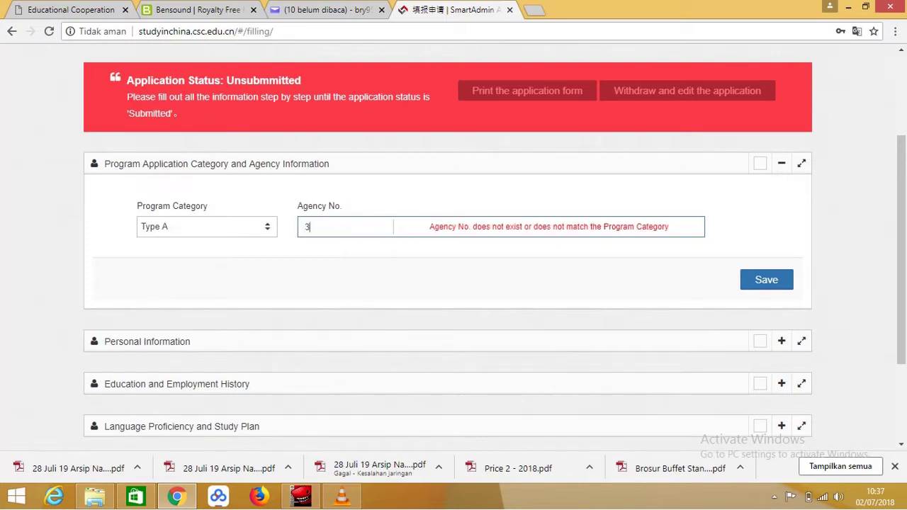
pyautogui.write('602')
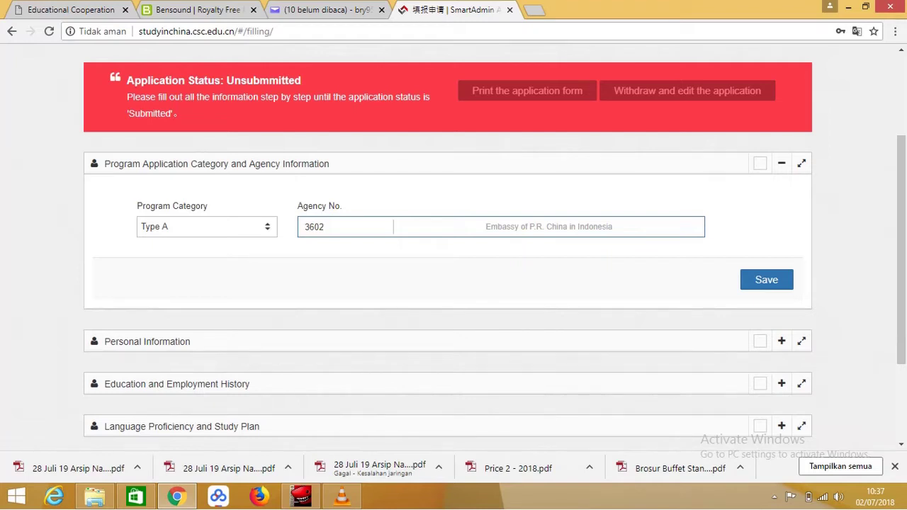
# Step: Try program category Type B with the entered agency number and return the category to Type A
pyautogui.click(207, 226)
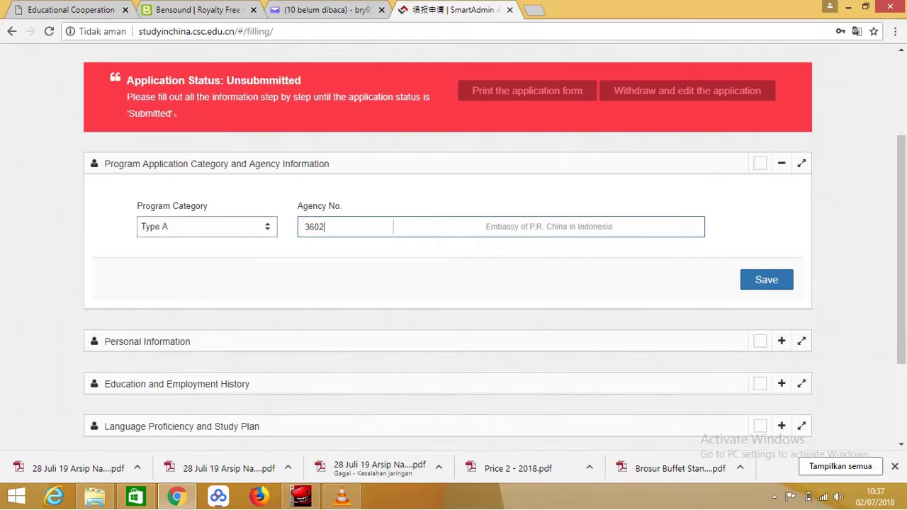
pyautogui.press('Down')
pyautogui.press('Return')
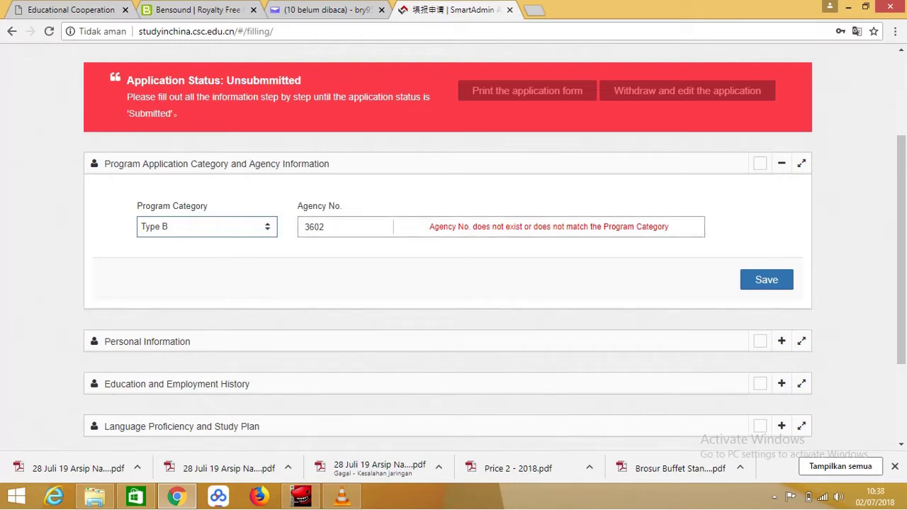
pyautogui.hotkey('alt', 'Down')
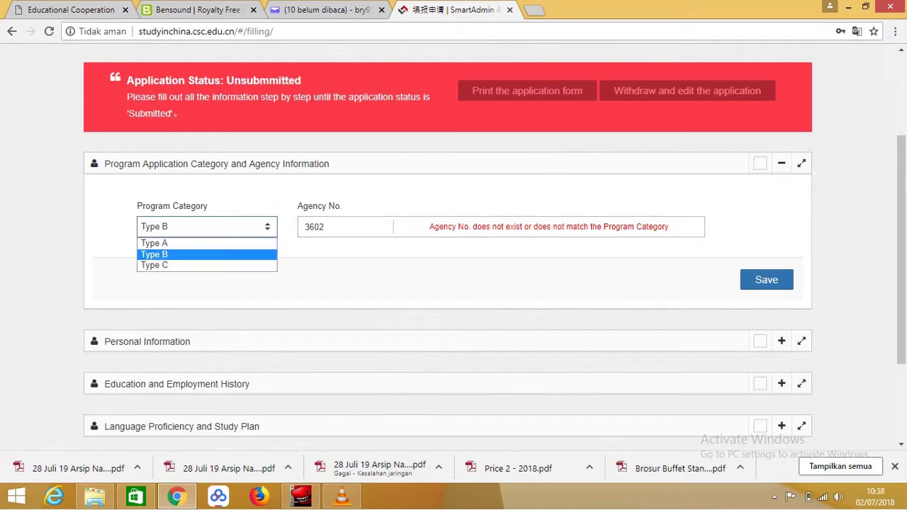
pyautogui.press('Up')
pyautogui.press('Return')
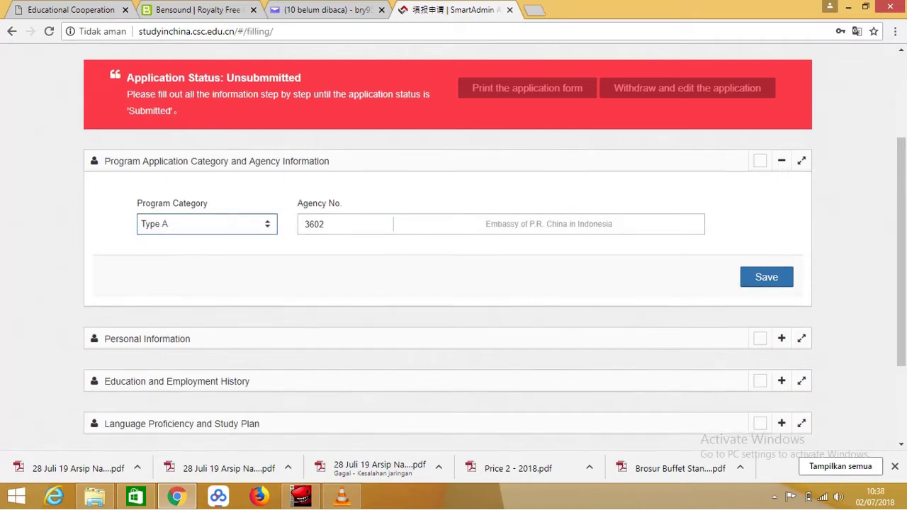
# Step: Expand the Personal Information section and look through its fields down to the address
pyautogui.scroll(-2, 781, 213)
pyautogui.click(782, 209)
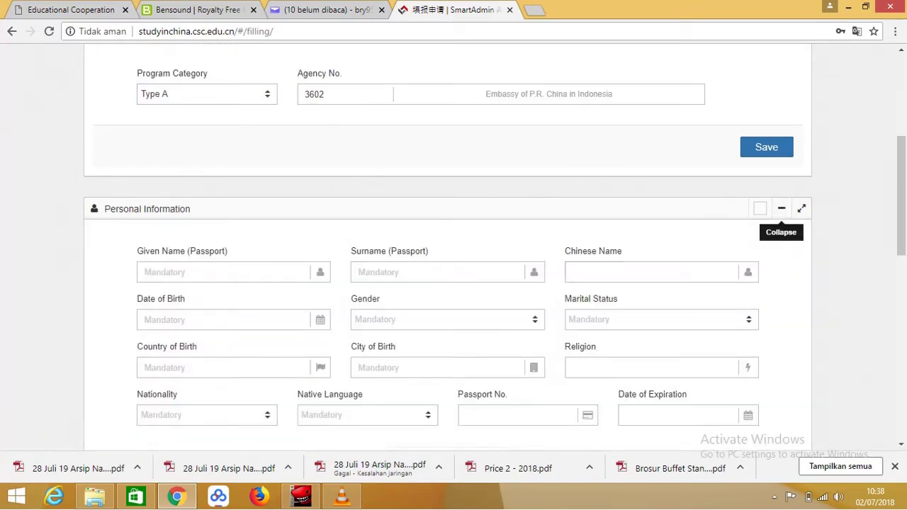
pyautogui.scroll(-6, 782, 209)
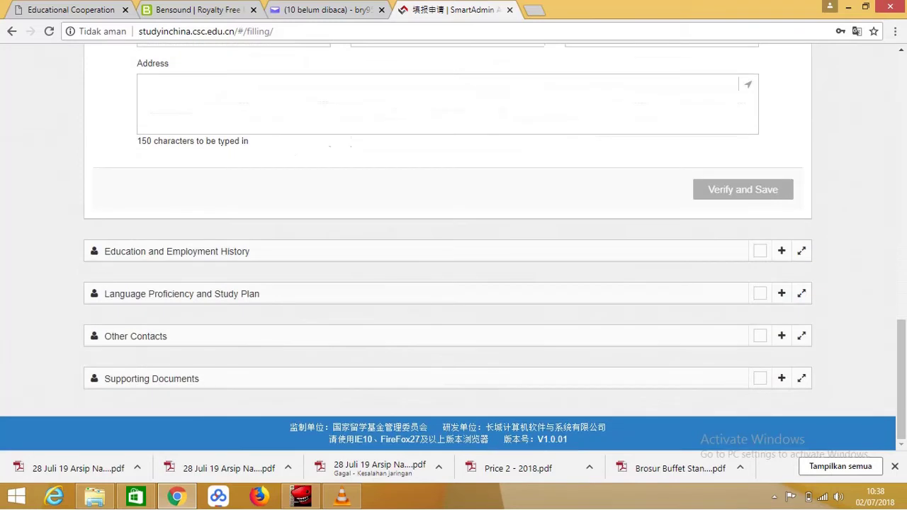
# Step: Expand the Education and Employment History section and examine its education, certificate and employment fields
pyautogui.click(782, 251)
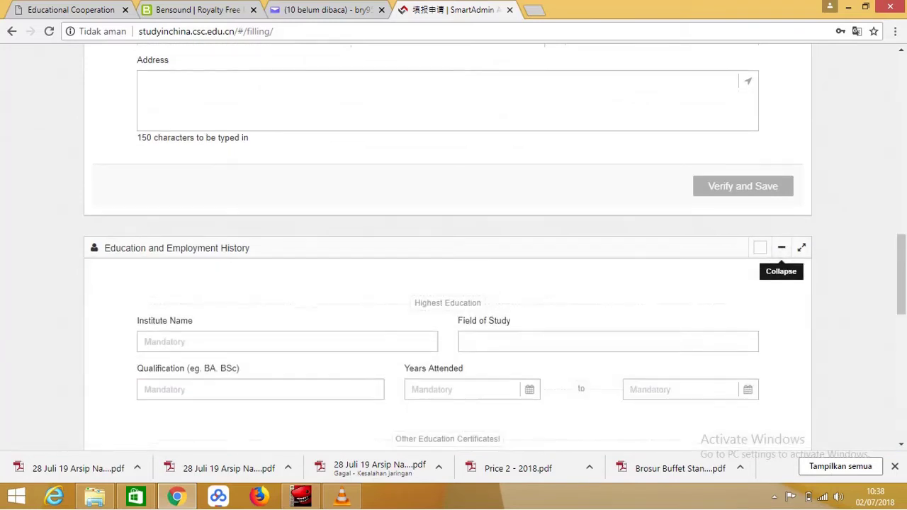
pyautogui.scroll(-3, 782, 251)
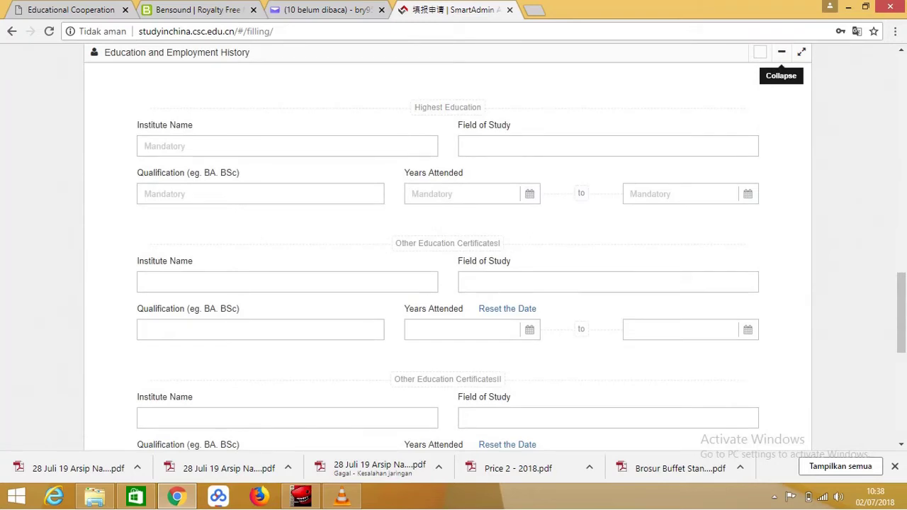
pyautogui.scroll(-3, 454, 248)
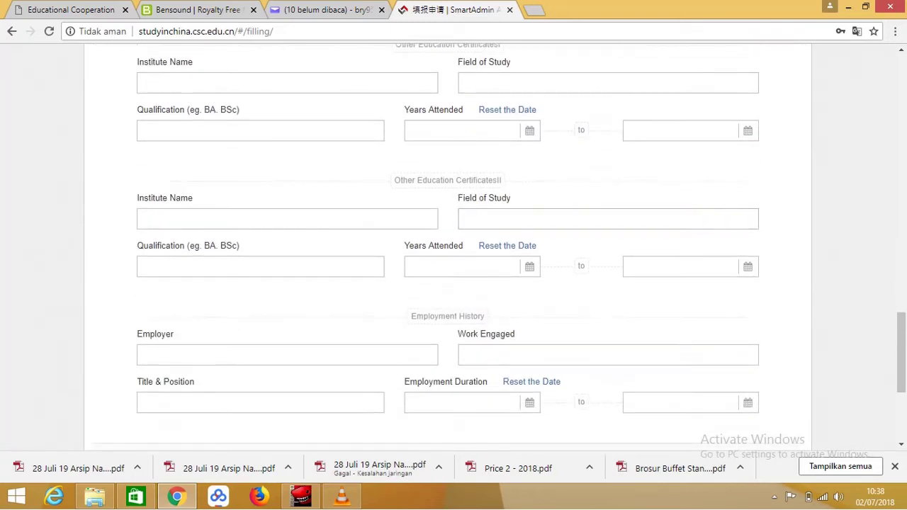
pyautogui.scroll(-2, 454, 248)
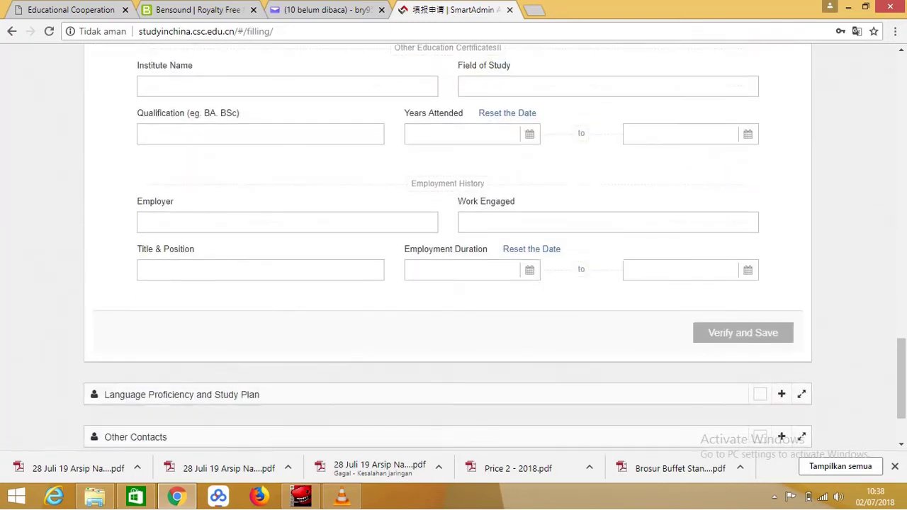
pyautogui.scroll(-2, 454, 248)
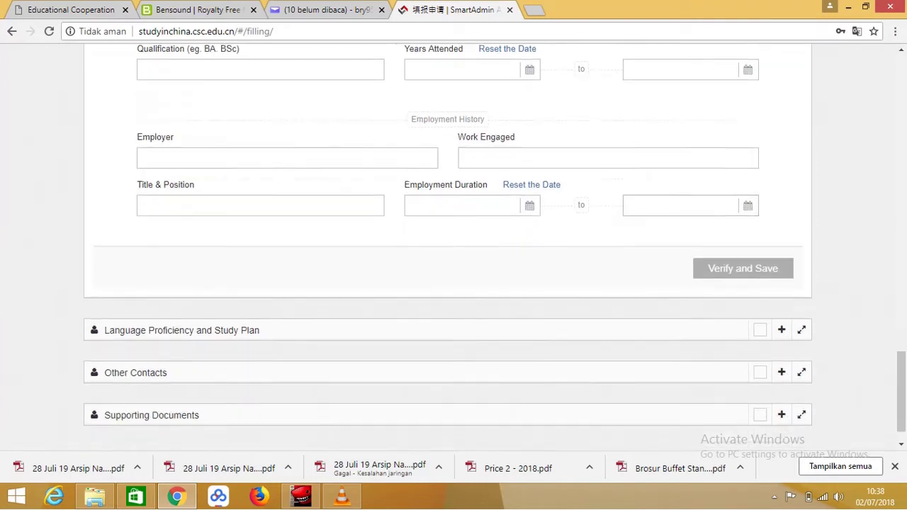
pyautogui.scroll(4, 453, 248)
pyautogui.scroll(3, 781, 84)
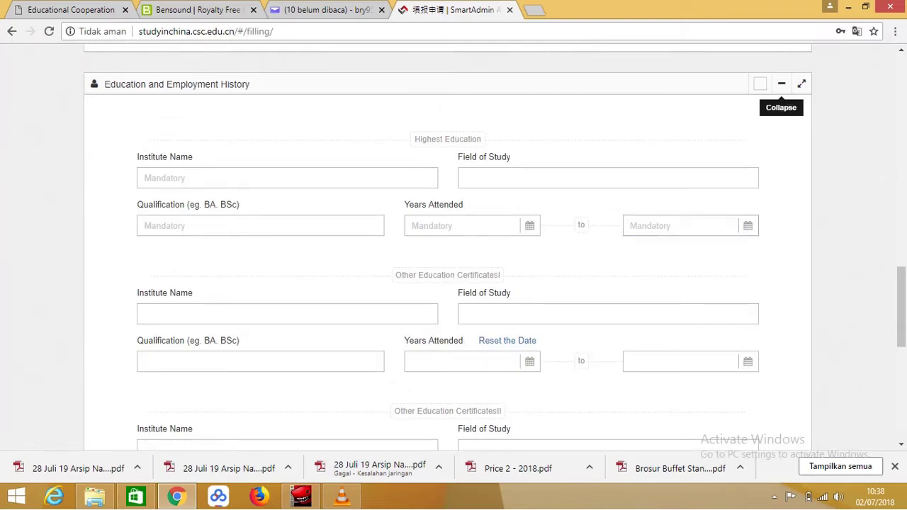
pyautogui.scroll(-6, 782, 84)
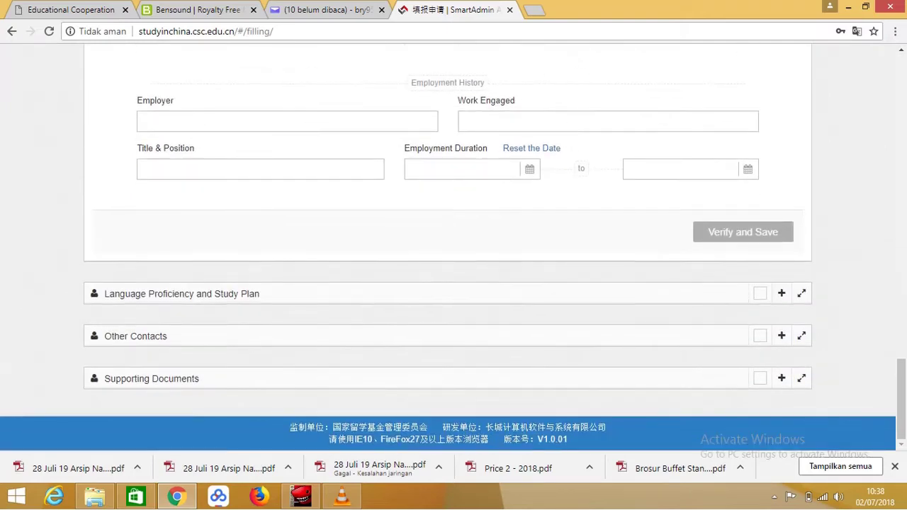
# Step: Expand the Language Proficiency and Study Plan section and examine the Chinese Proficiency options
pyautogui.click(781, 293)
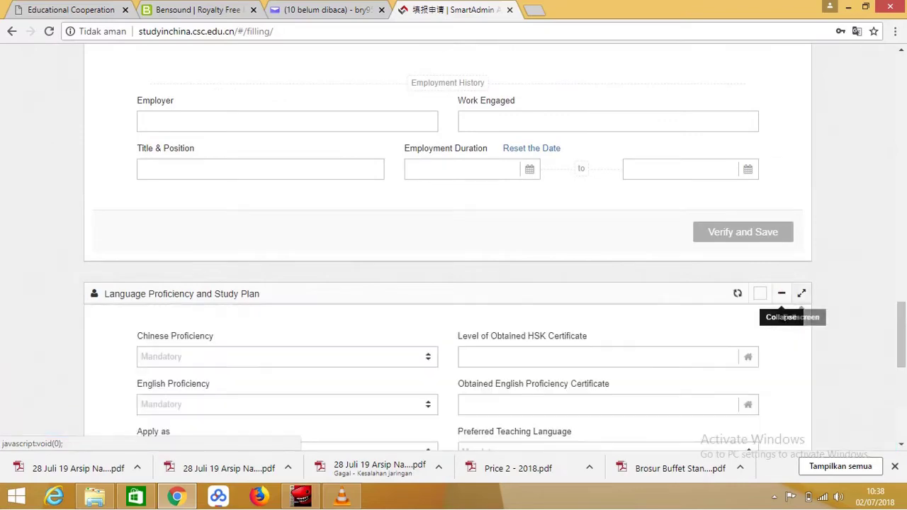
pyautogui.scroll(-4, 782, 292)
pyautogui.scroll(1, 782, 293)
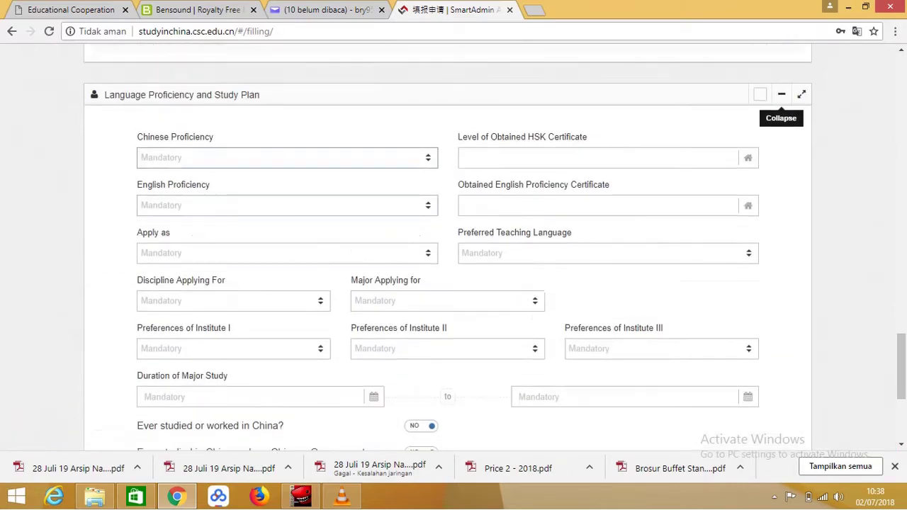
pyautogui.click(283, 157)
pyautogui.press('Down')
pyautogui.press('Down')
pyautogui.press('Down')
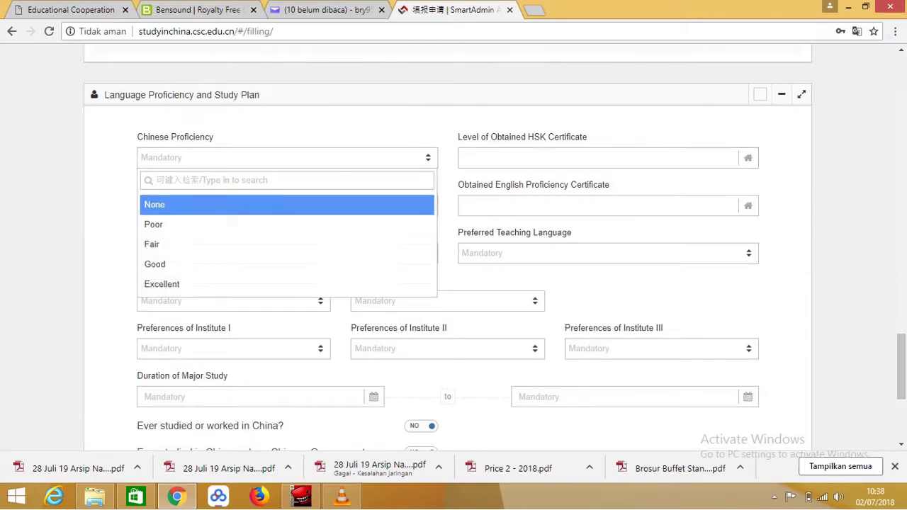
# Step: Examine the HSK and English proficiency certificate fields and the available English Proficiency levels
pyautogui.moveTo(528, 137); pyautogui.dragTo(546, 137)
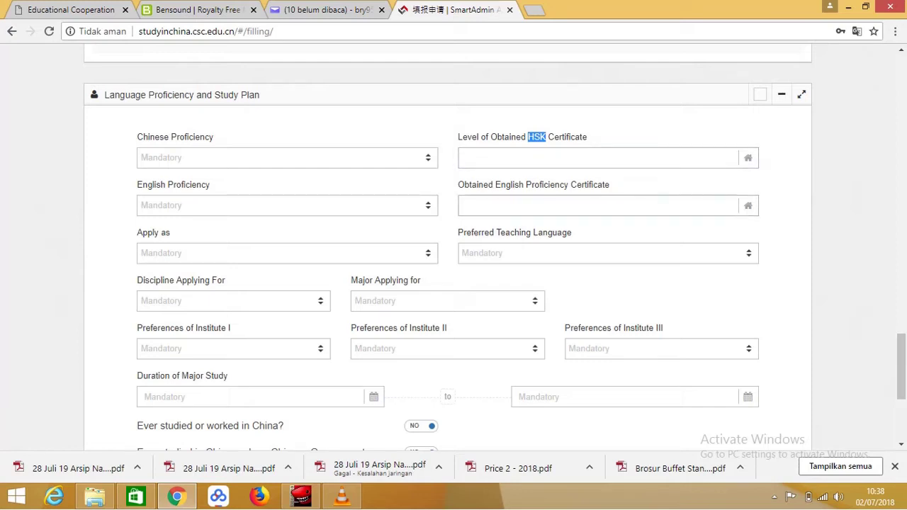
pyautogui.click(533, 185)
pyautogui.moveTo(500, 185); pyautogui.dragTo(556, 184)
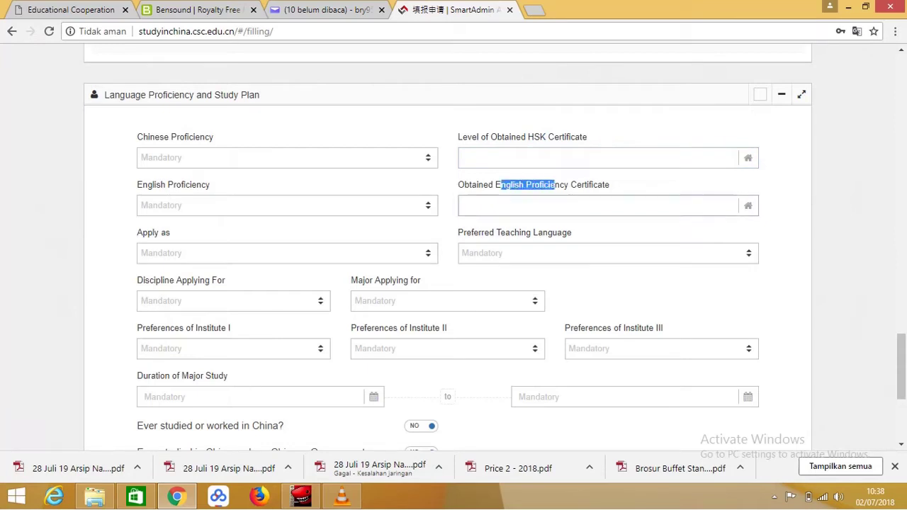
pyautogui.click(466, 205)
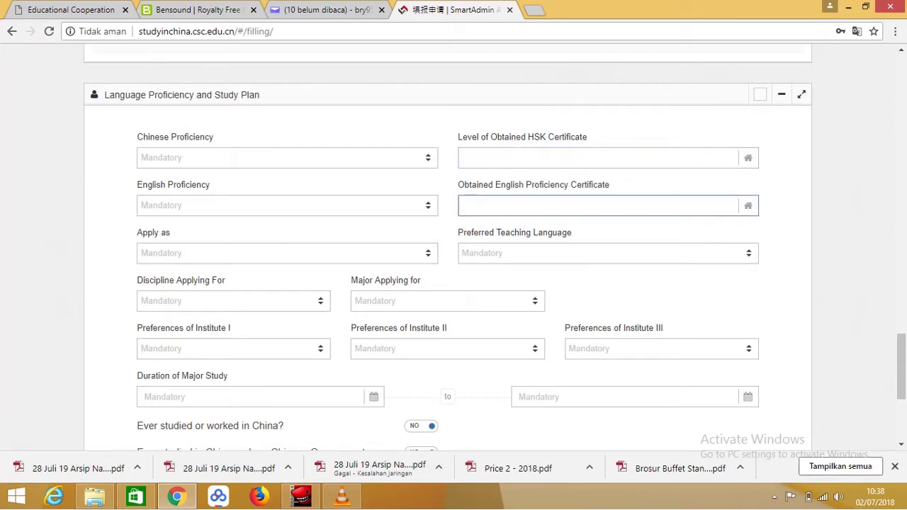
pyautogui.hotkey('shift', 'Tab')
pyautogui.press('Down')
pyautogui.press('Down')
pyautogui.press('Down')
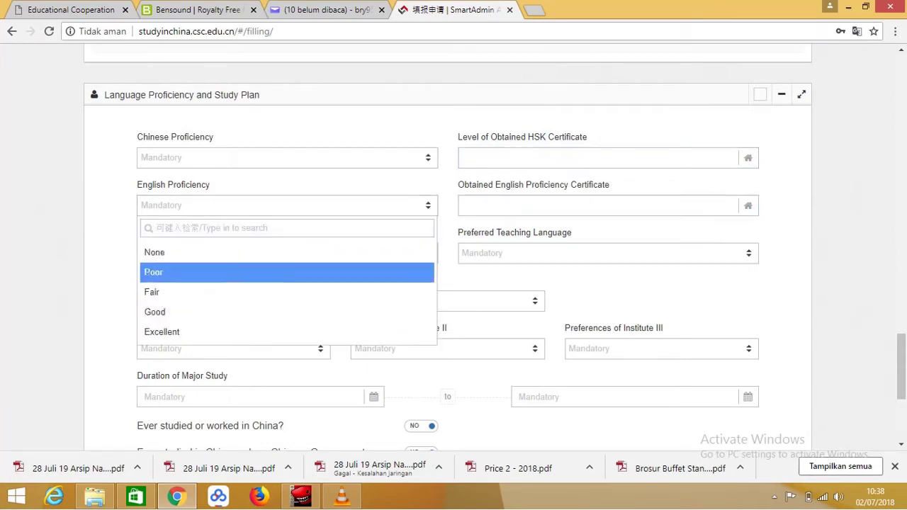
pyautogui.press('Up')
pyautogui.press('Up')
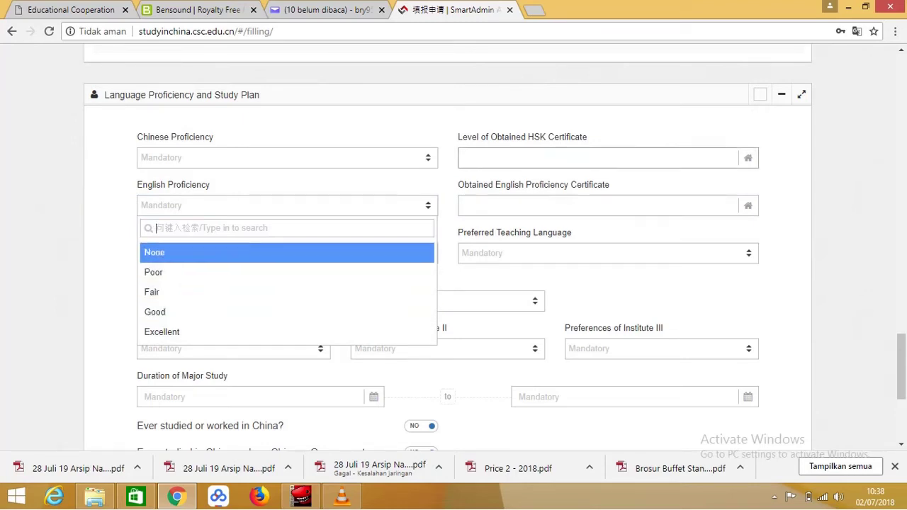
pyautogui.click(466, 157)
pyautogui.click(466, 206)
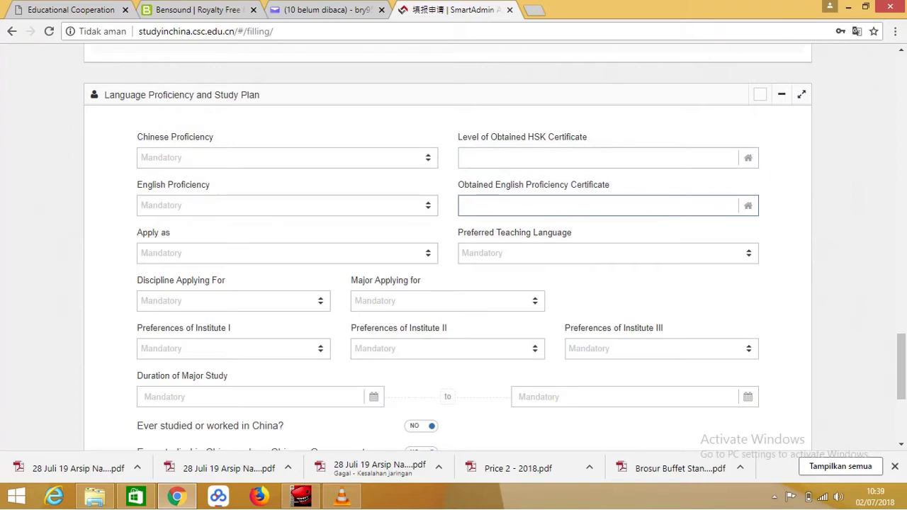
# Step: Try applying for a Bachelor's Degree with Chinese as the preferred teaching language
pyautogui.press('Tab')
pyautogui.press('Down')
pyautogui.press('Down')
pyautogui.press('Up')
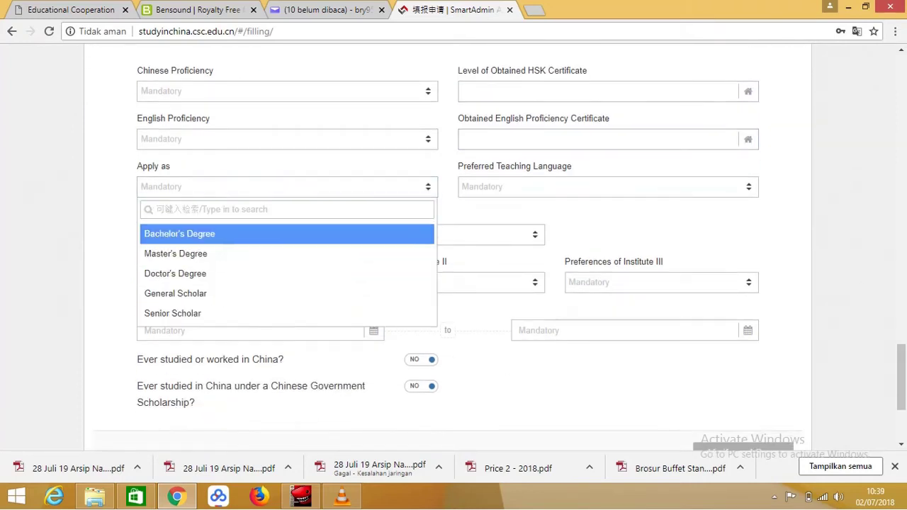
pyautogui.press('Return')
pyautogui.press('Tab')
pyautogui.press('Down')
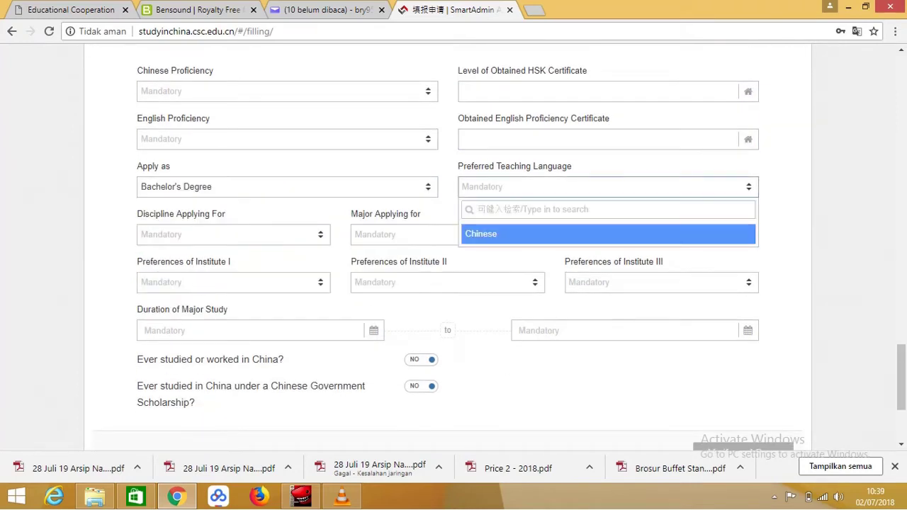
pyautogui.press('Return')
# Step: Try changing the application to a Master's Degree with English as the preferred teaching language
pyautogui.hotkey('shift', 'Tab')
pyautogui.press('Down')
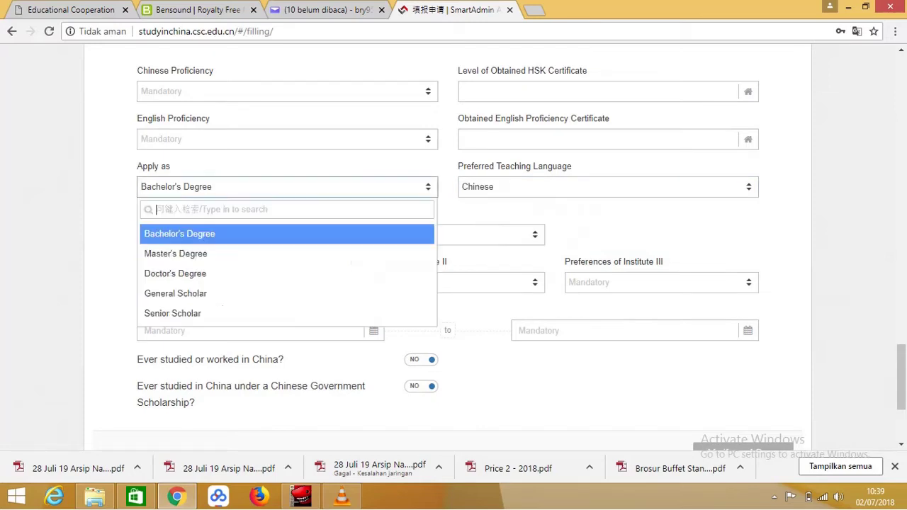
pyautogui.press('Down')
pyautogui.press('Return')
pyautogui.press('Down')
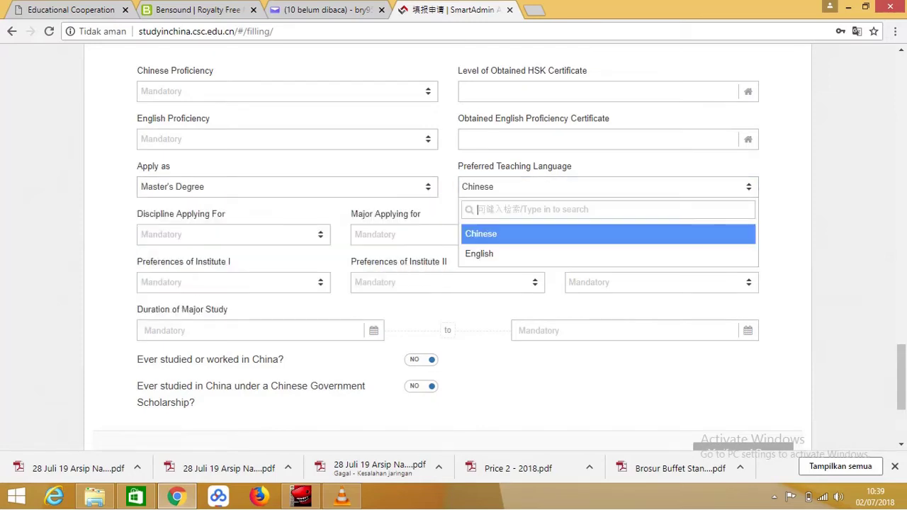
pyautogui.press('Down')
pyautogui.press('Return')
# Step: Try applying for a Doctor's Degree with English as the preferred teaching language
pyautogui.hotkey('shift', 'Tab')
pyautogui.press('Down')
pyautogui.press('Down')
pyautogui.press('Return')
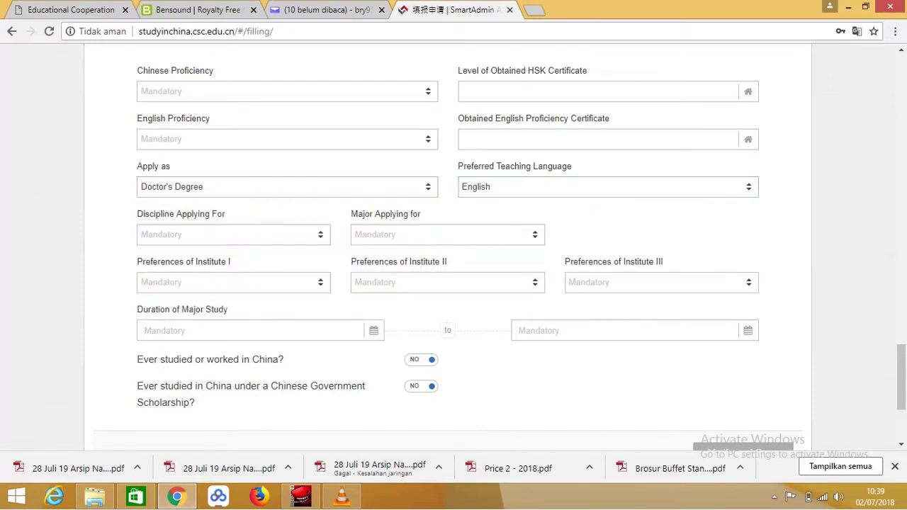
pyautogui.press('Tab')
pyautogui.press('Down')
pyautogui.press('Return')
# Step: Return the application to a Bachelor's Degree with Chinese as the preferred teaching language
pyautogui.hotkey('shift', 'Tab')
pyautogui.press('Down')
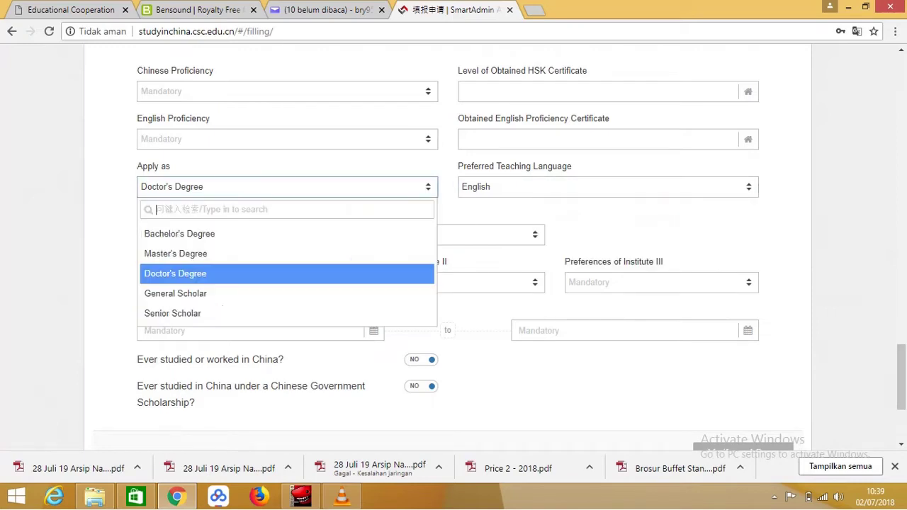
pyautogui.press('Up')
pyautogui.press('Up')
pyautogui.press('Return')
pyautogui.press('Tab')
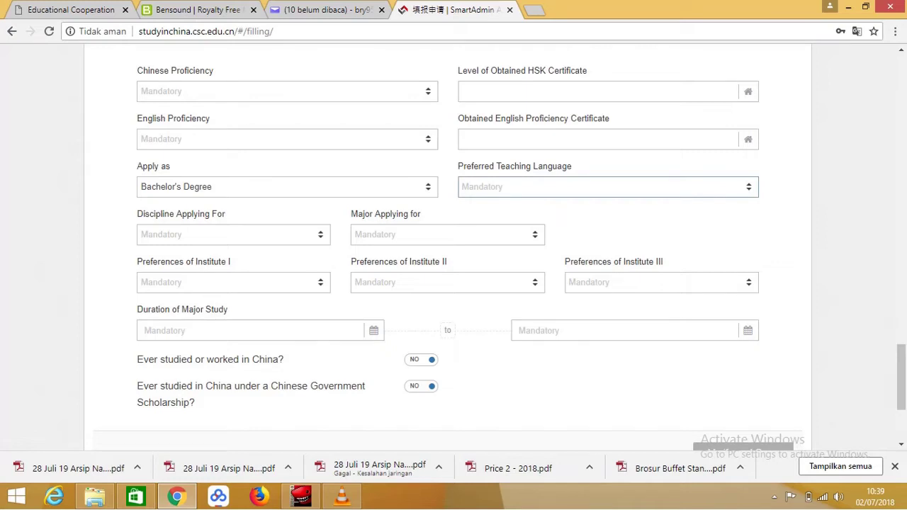
pyautogui.press('Down')
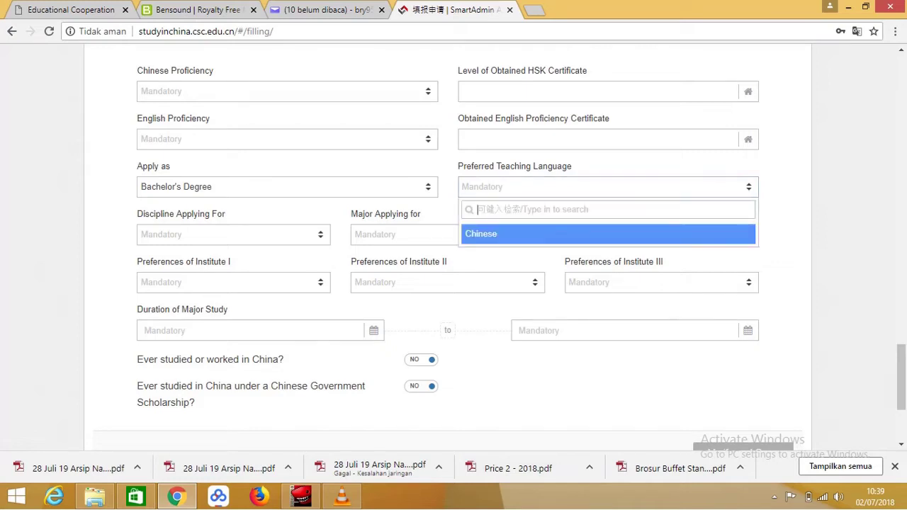
pyautogui.press('Return')
# Step: Set the application to a Master's Degree with English as the preferred teaching language
pyautogui.hotkey('shift', 'Tab')
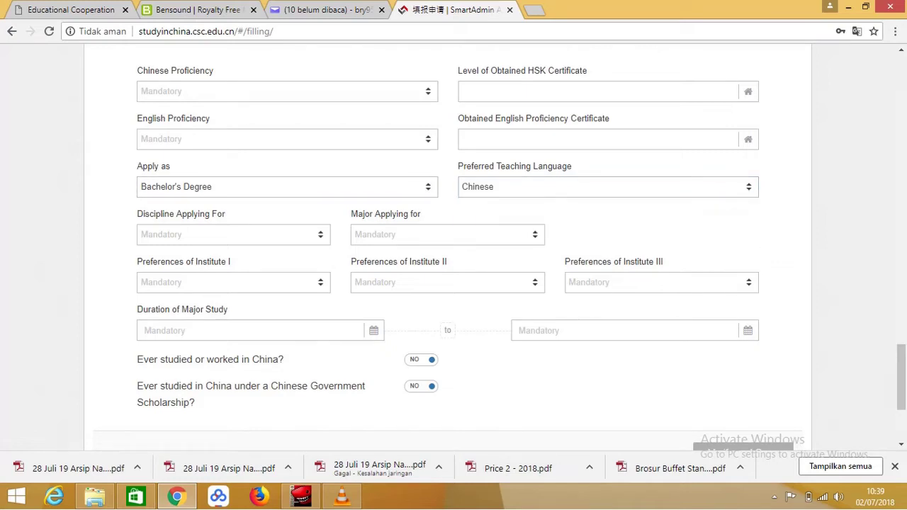
pyautogui.press('Down')
pyautogui.press('Down')
pyautogui.press('Return')
pyautogui.press('Tab')
pyautogui.press('Down')
pyautogui.press('Down')
pyautogui.press('Return')
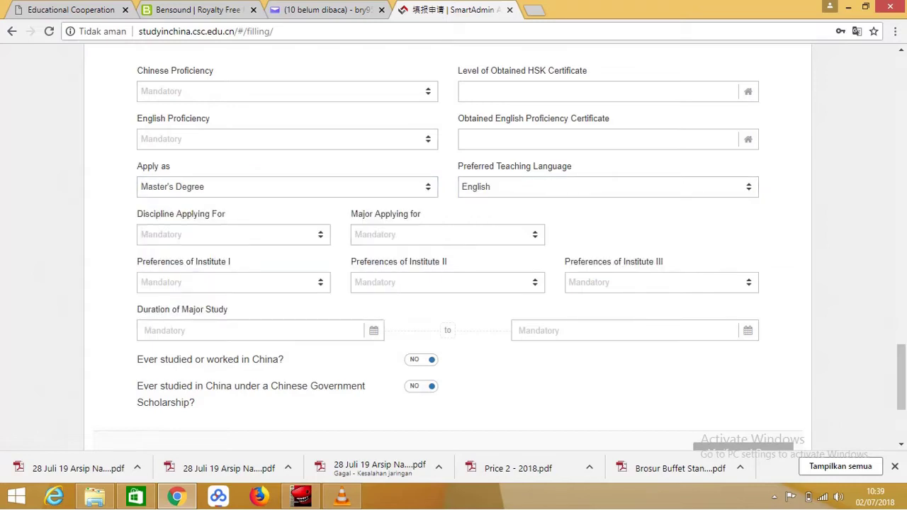
# Step: Choose Management Science as the discipline applied for
pyautogui.press('Tab')
pyautogui.press('Down')
pyautogui.press('Down')
pyautogui.press('Down')
pyautogui.press('Down')
pyautogui.press('Down')
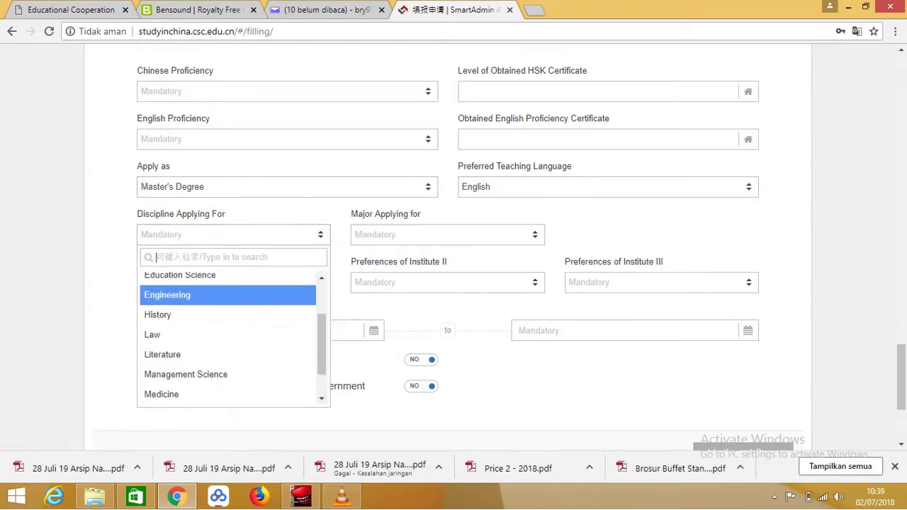
pyautogui.press('Down')
pyautogui.press('Down')
pyautogui.press('Down')
pyautogui.press('Down')
pyautogui.press('Return')
# Step: Choose Business Administration as the major applied for
pyautogui.press('Tab')
pyautogui.press('Down')
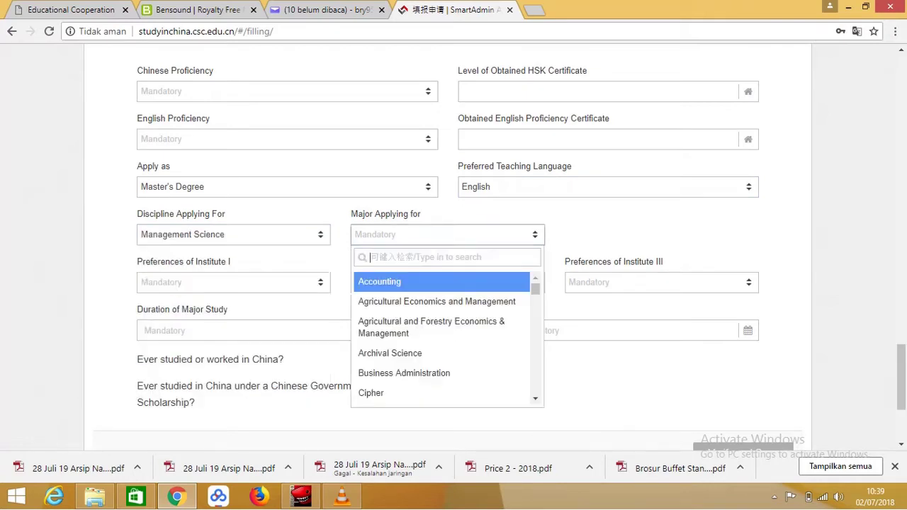
pyautogui.press('Down')
pyautogui.press('Down')
pyautogui.press('Down')
pyautogui.press('Down')
pyautogui.press('Return')
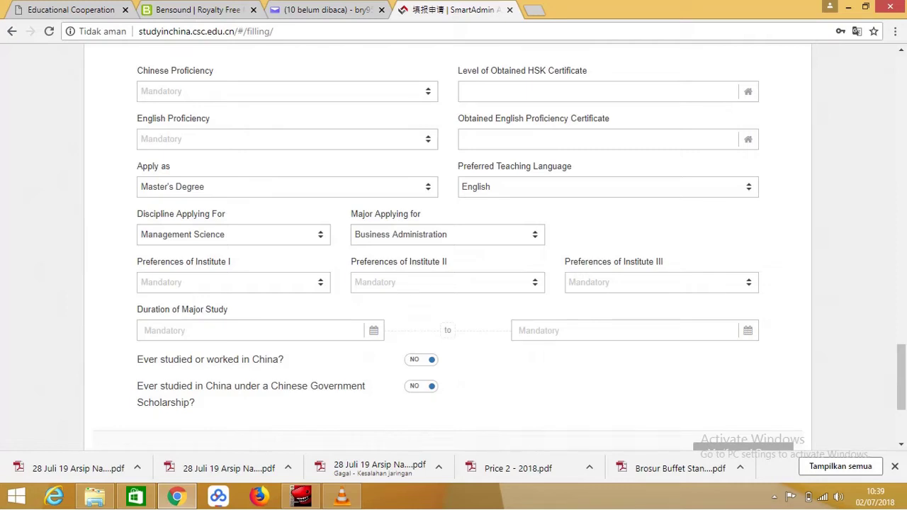
# Step: Choose Wuhan University of Technology as the first institute preference
pyautogui.press('Tab')
pyautogui.press('Down')
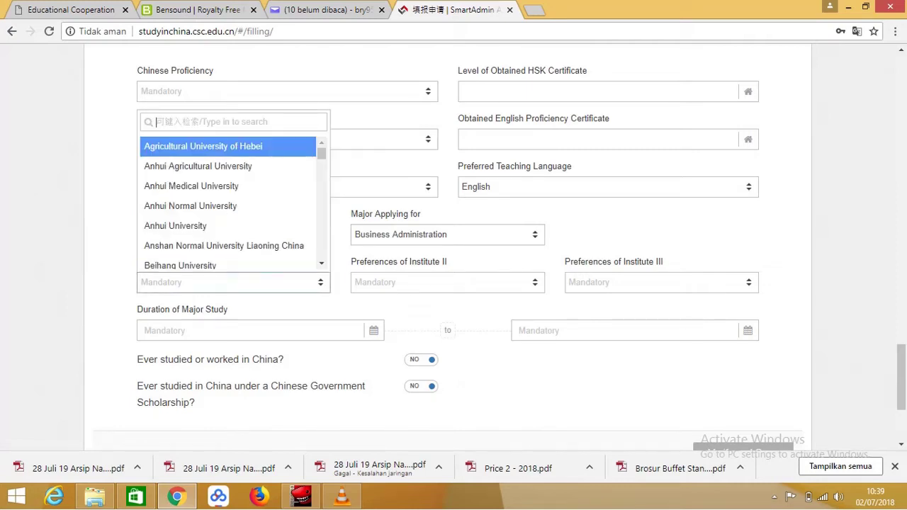
pyautogui.write('W')
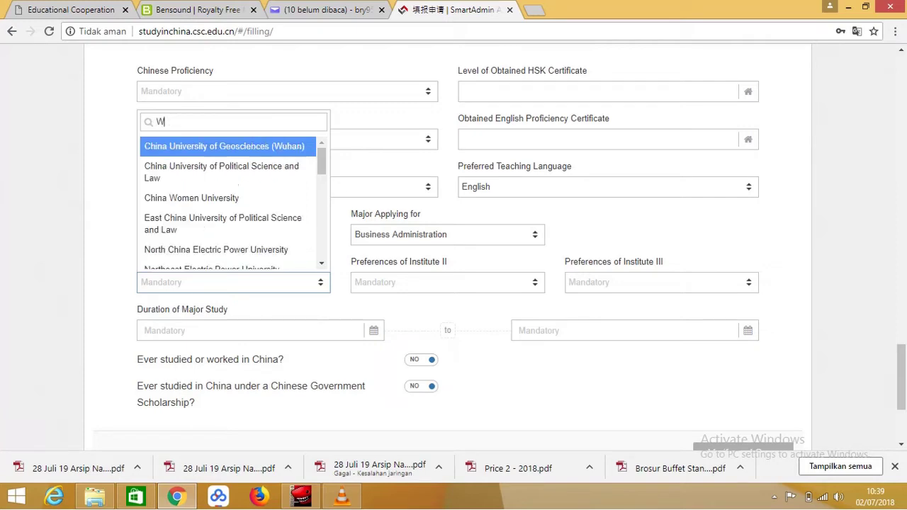
pyautogui.write('uhan Uhi')
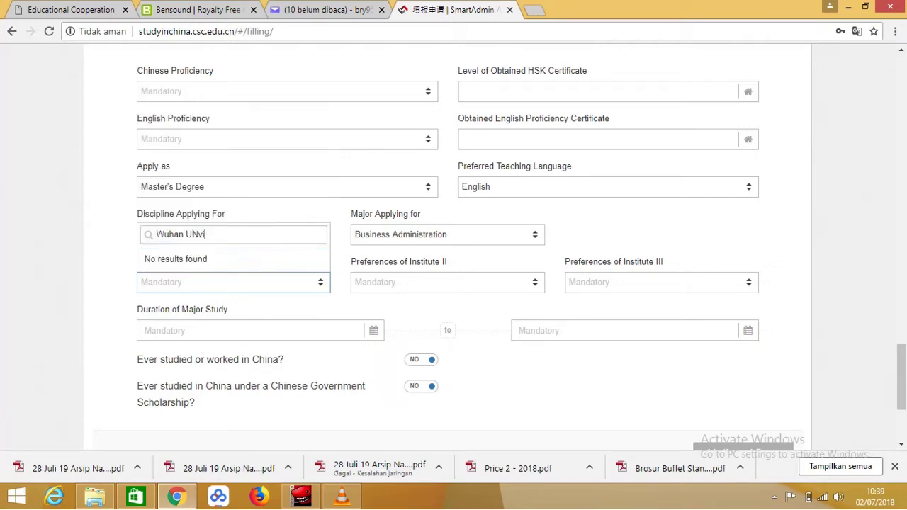
pyautogui.press('BackSpace')
pyautogui.press('BackSpace')
pyautogui.write('ni')
pyautogui.press('Down')
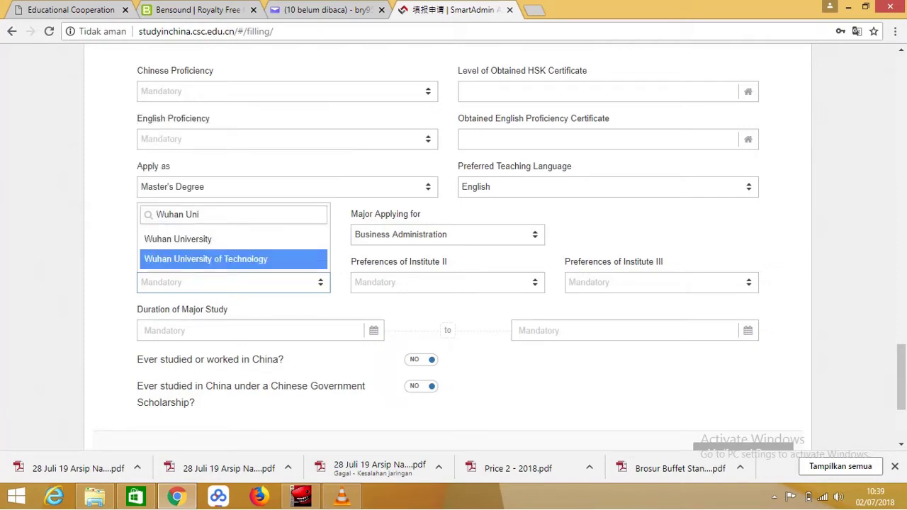
pyautogui.press('Return')
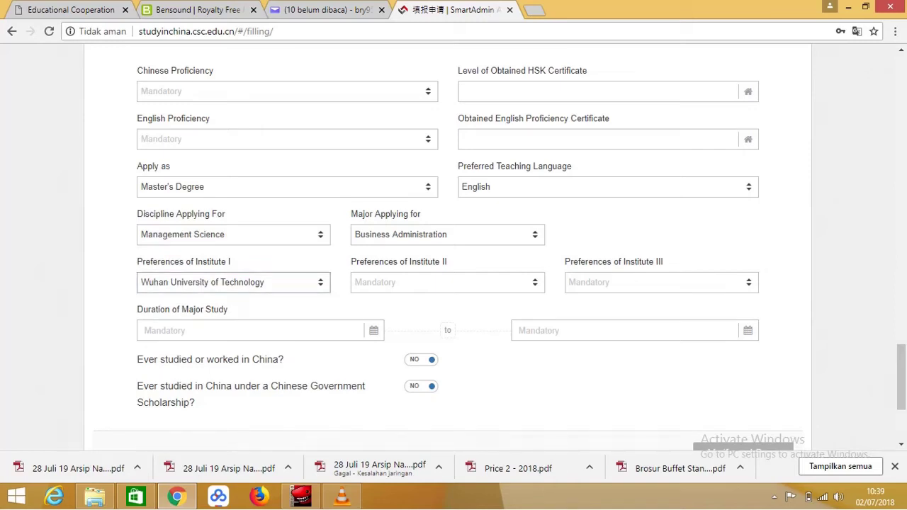
# Step: Choose Shanghai Jiao Tong University as the second institute preference
pyautogui.press('Tab')
pyautogui.press('Return')
pyautogui.write('sha')
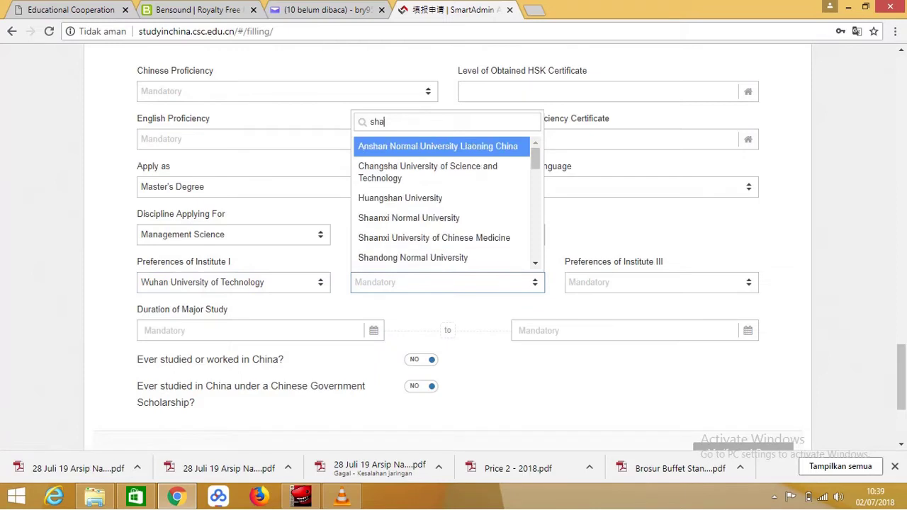
pyautogui.write('ngha')
pyautogui.press('Down')
pyautogui.press('Down')
pyautogui.press('Down')
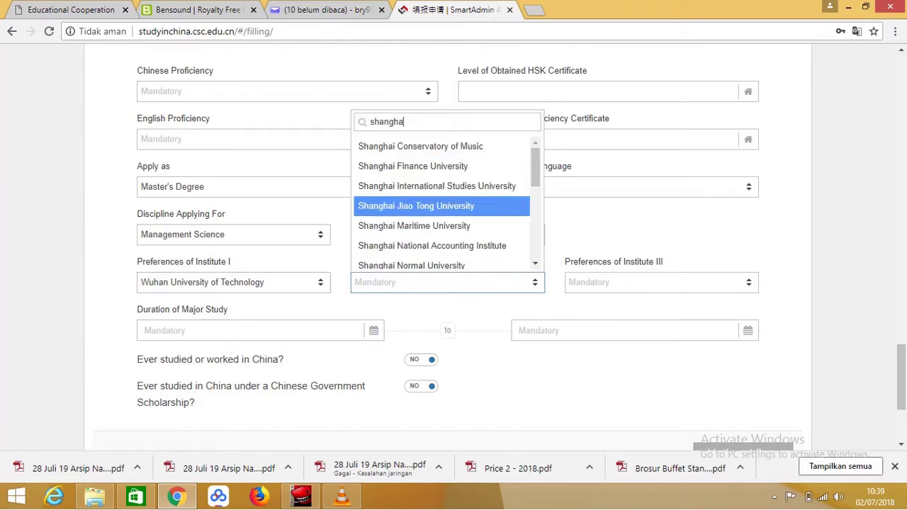
pyautogui.press('Return')
# Step: Choose Wuhan University of Technology as the third institute preference
pyautogui.press('Tab')
pyautogui.press('Return')
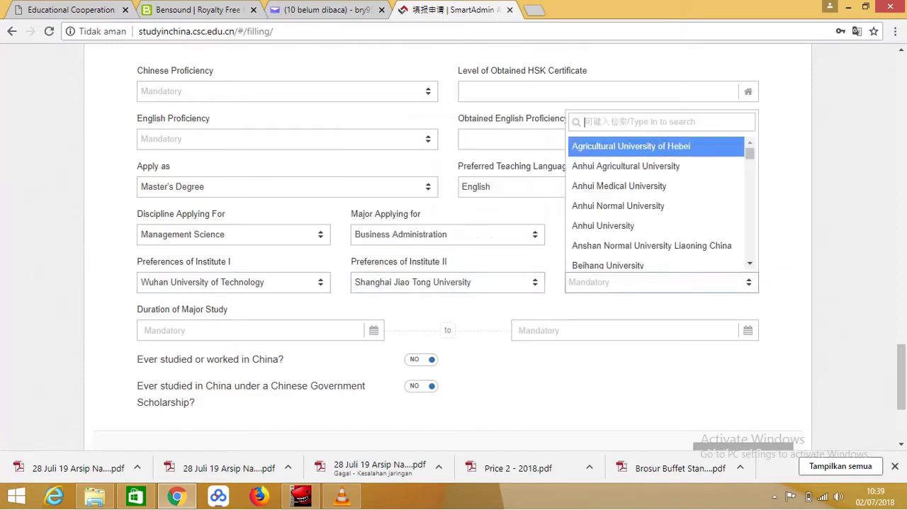
pyautogui.write('wuhan uni')
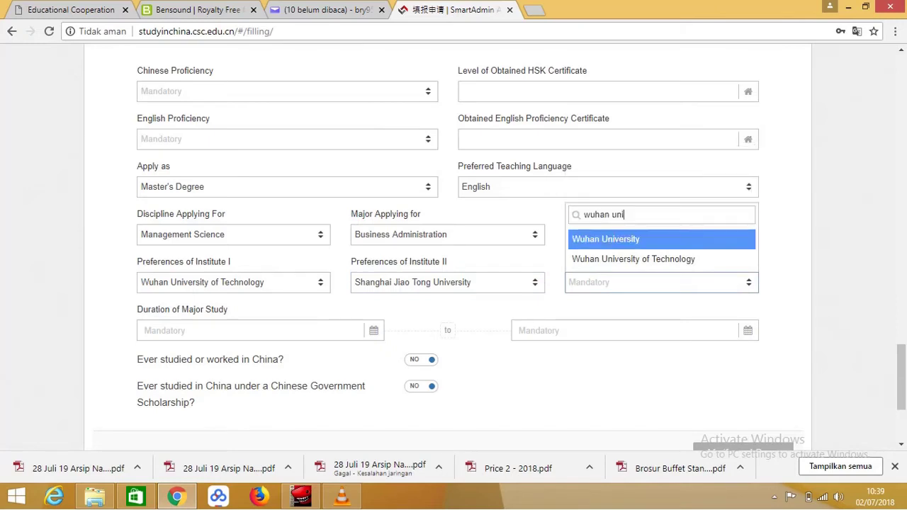
pyautogui.press('Down')
pyautogui.press('Return')
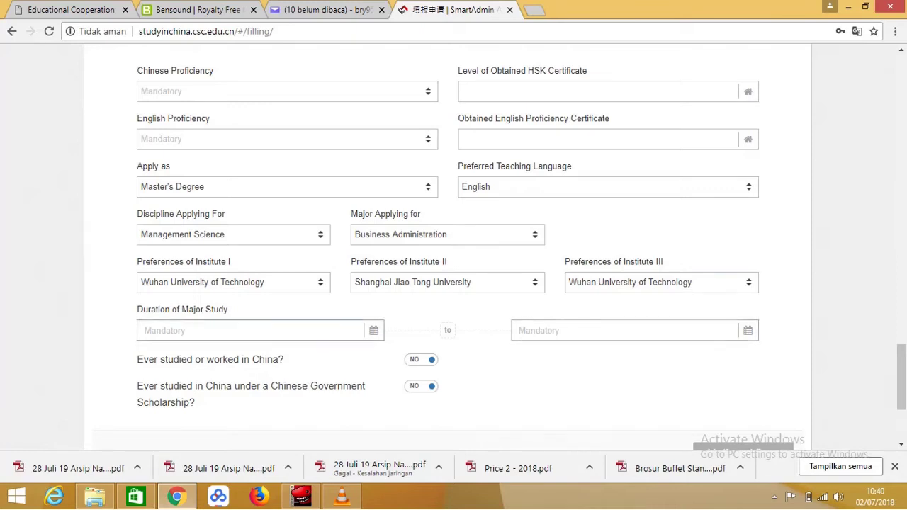
# Step: Set the date of entry for the major study to 2019-09-01
pyautogui.click(373, 331)
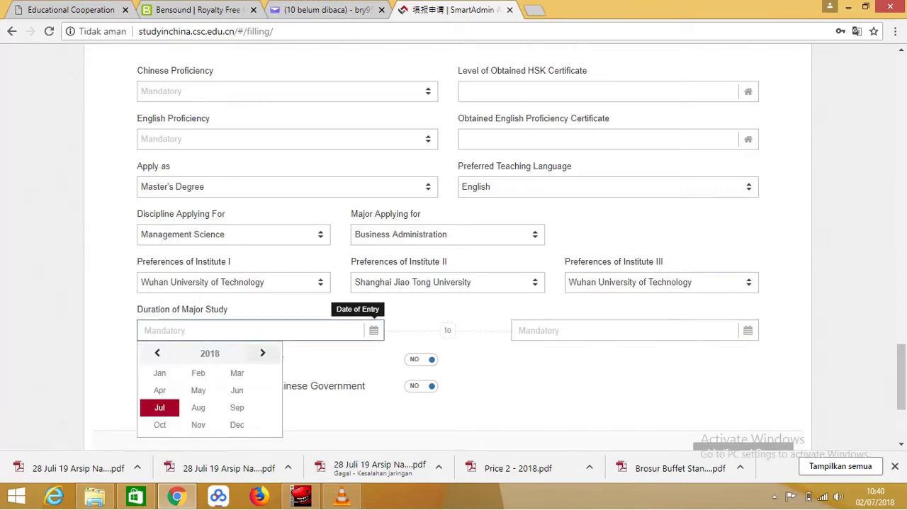
pyautogui.click(263, 353)
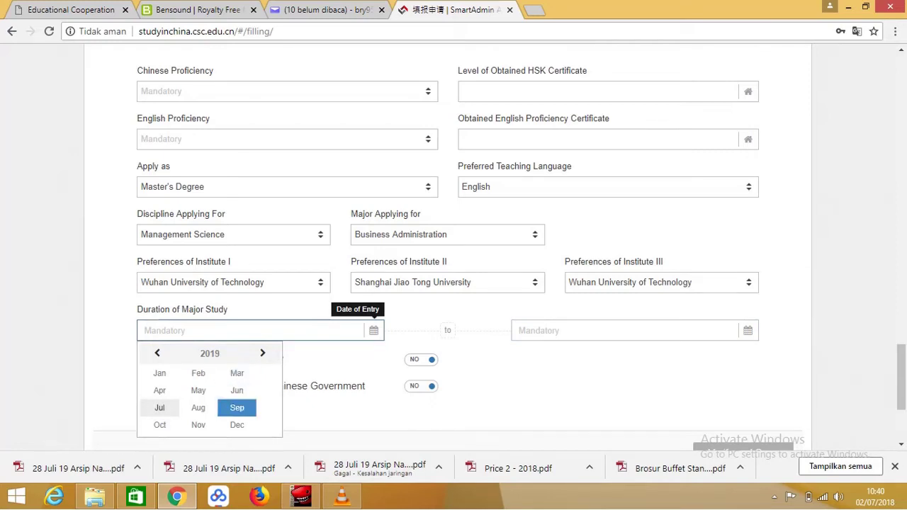
pyautogui.click(236, 408)
pyautogui.click(148, 413)
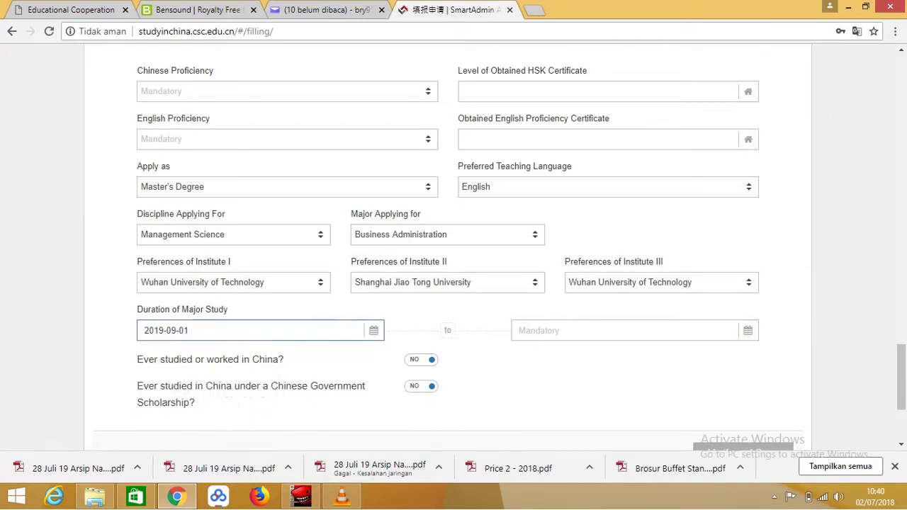
pyautogui.click(748, 330)
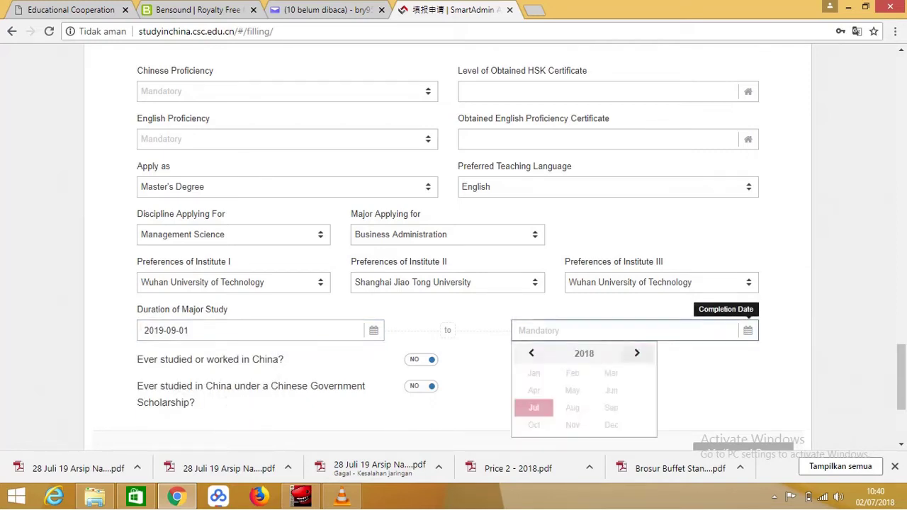
pyautogui.click(636, 353)
pyautogui.click(636, 353)
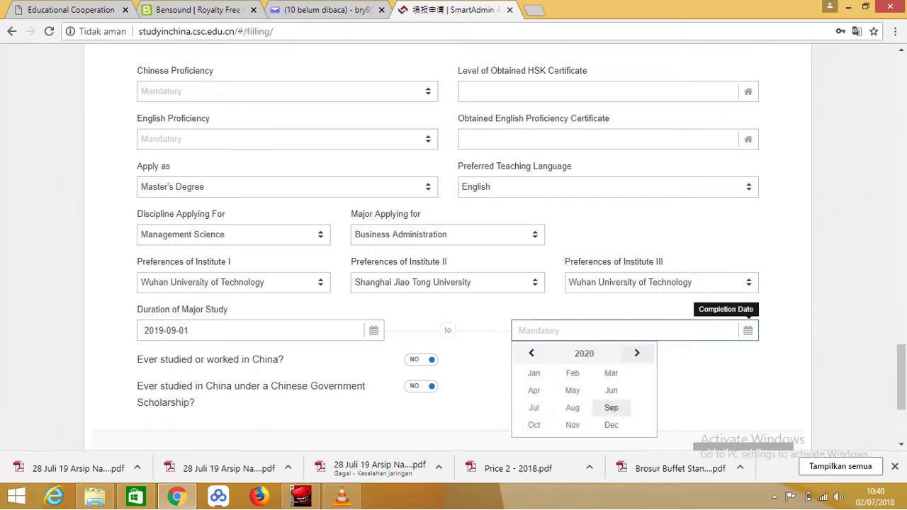
pyautogui.click(637, 353)
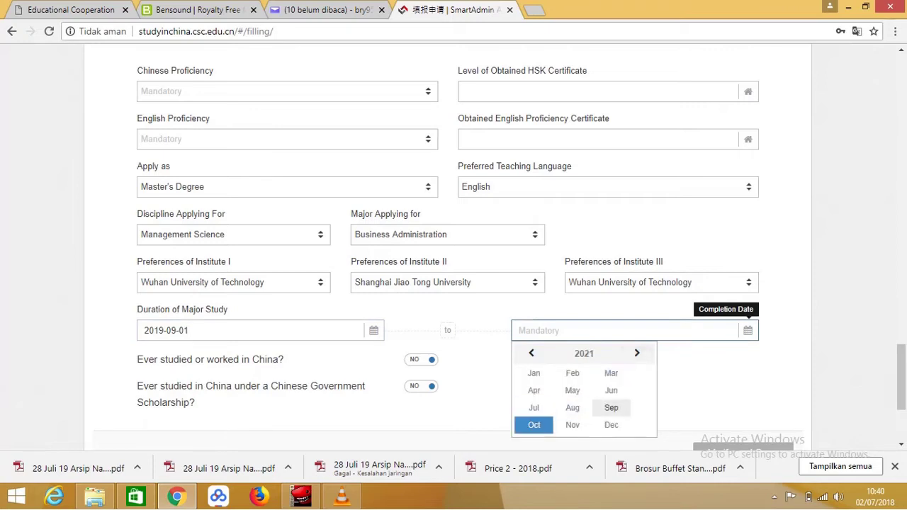
pyautogui.click(534, 407)
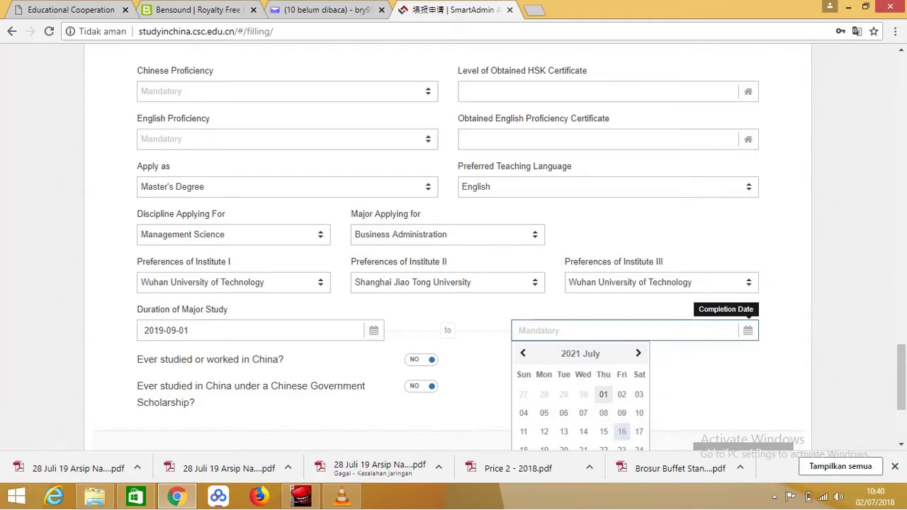
pyautogui.click(622, 431)
pyautogui.scroll(-1, 622, 397)
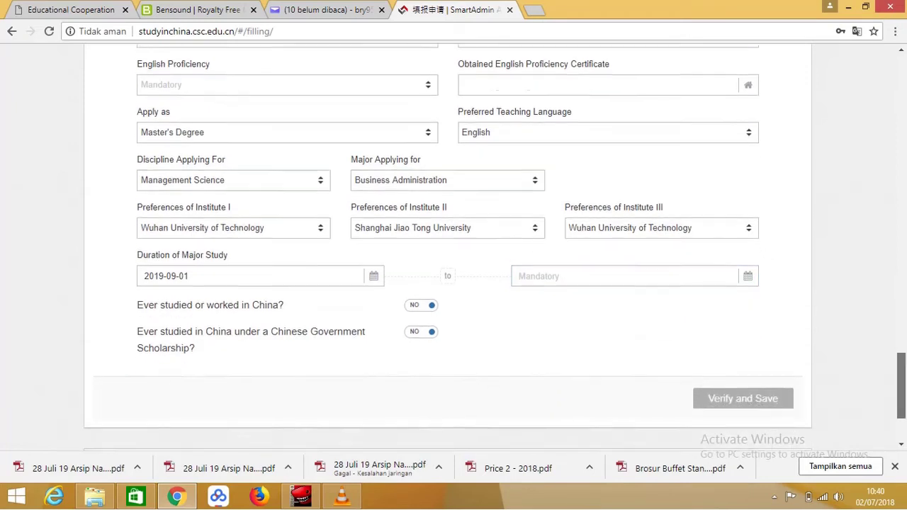
# Step: Set the completion date of the major study to 2021-07-31
pyautogui.click(748, 272)
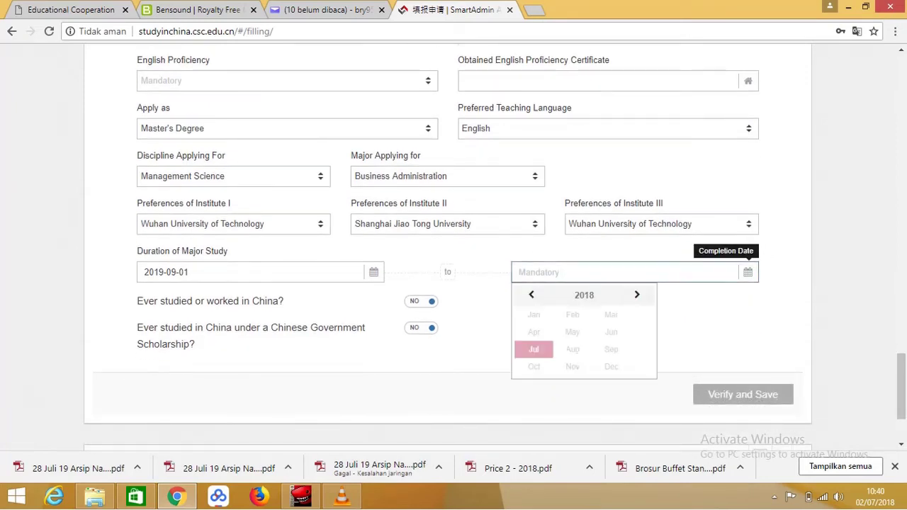
pyautogui.click(637, 295)
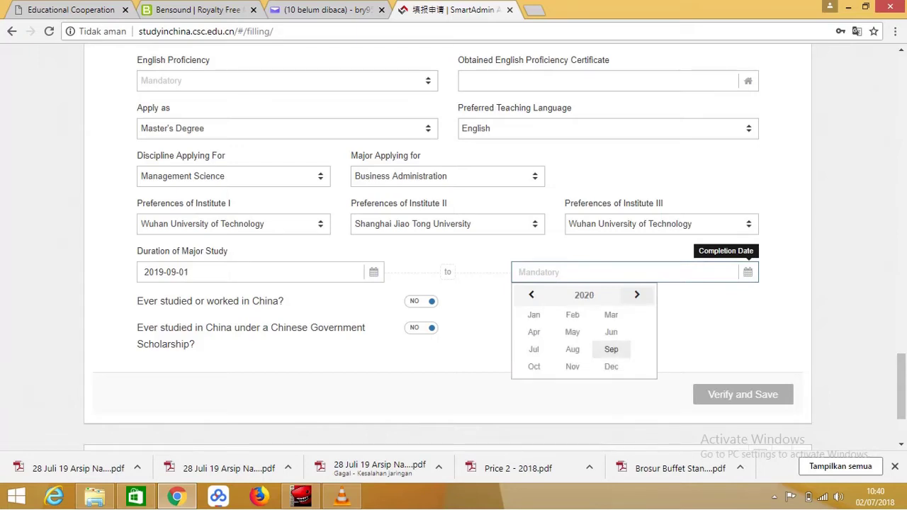
pyautogui.click(637, 295)
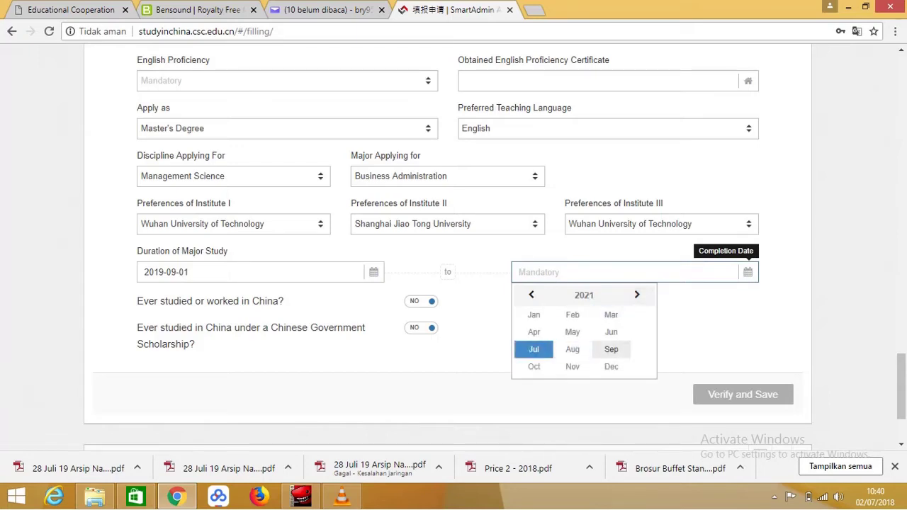
pyautogui.click(537, 350)
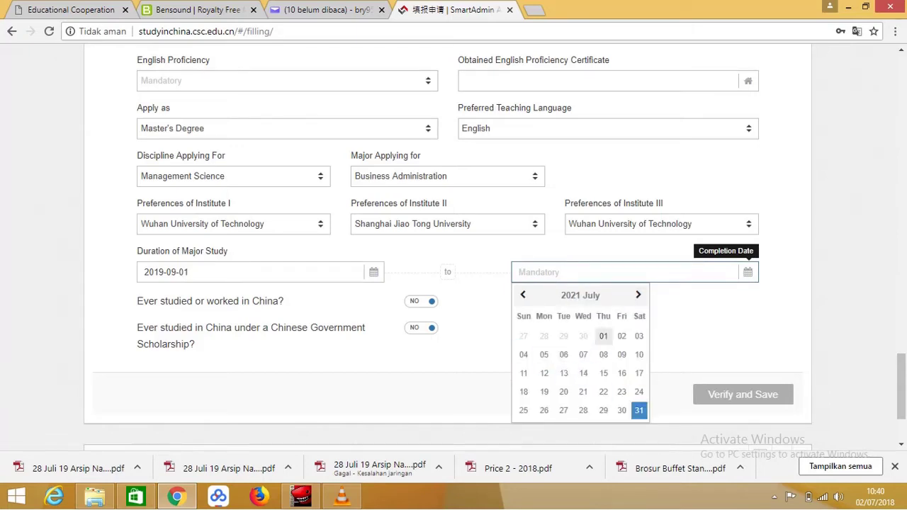
pyautogui.click(639, 411)
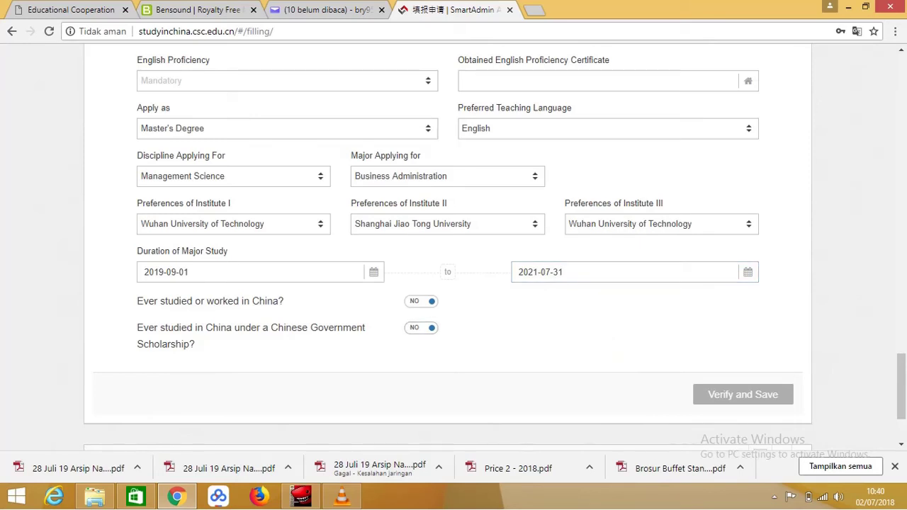
# Step: Expand the Other Contacts section and review its fields for the contact in China and the family members
pyautogui.scroll(-1, 901, 387)
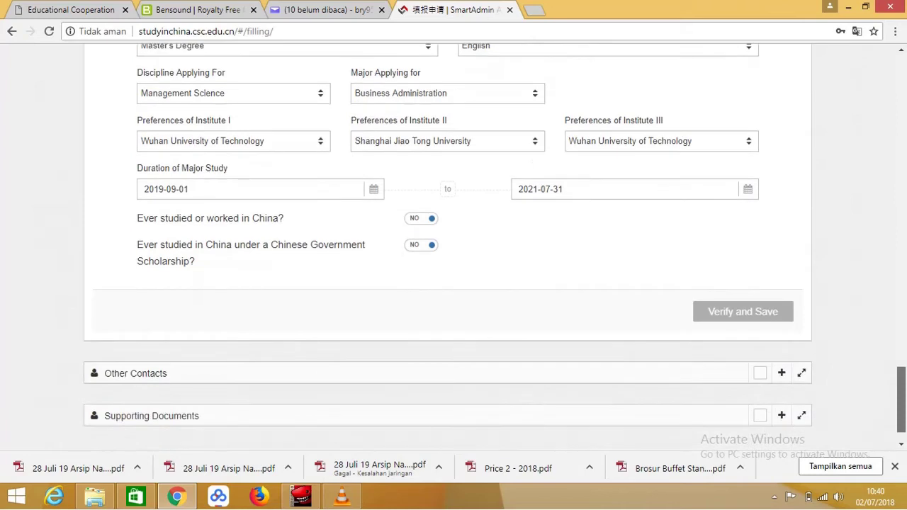
pyautogui.scroll(-1, 454, 248)
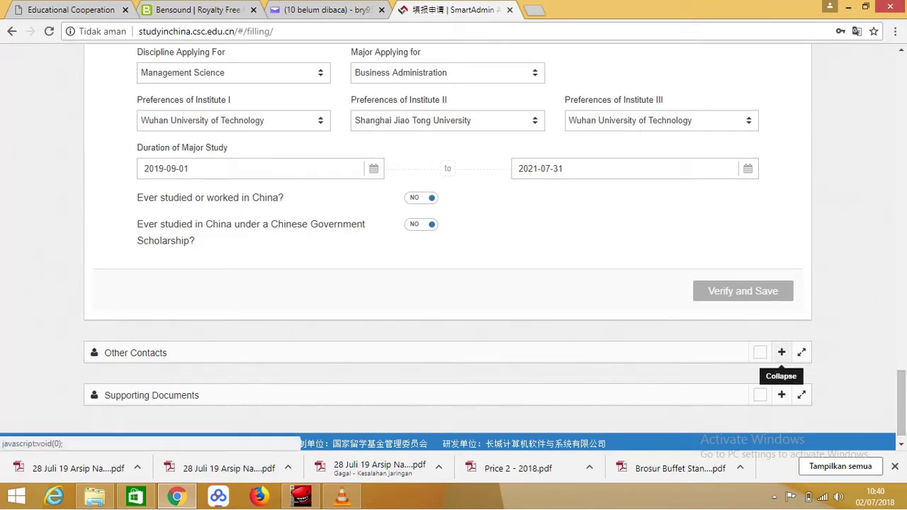
pyautogui.click(781, 353)
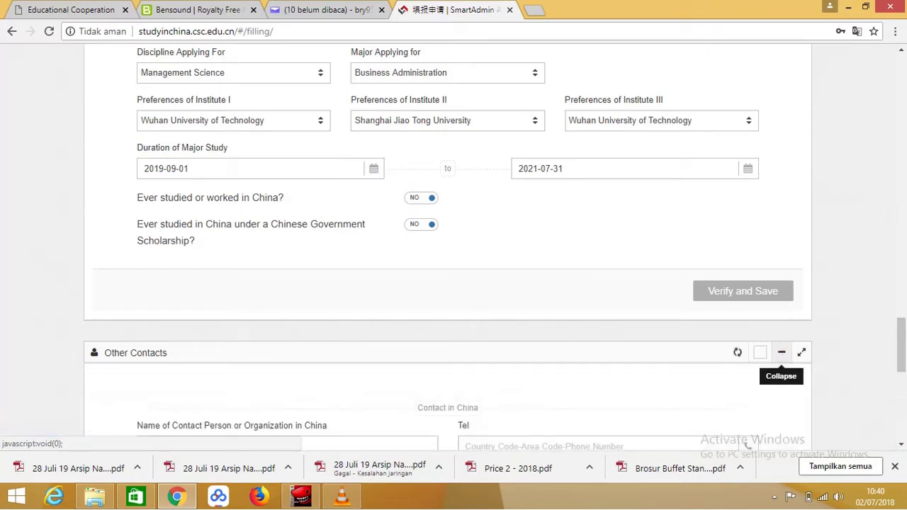
pyautogui.scroll(-2, 781, 352)
pyautogui.scroll(-3, 454, 248)
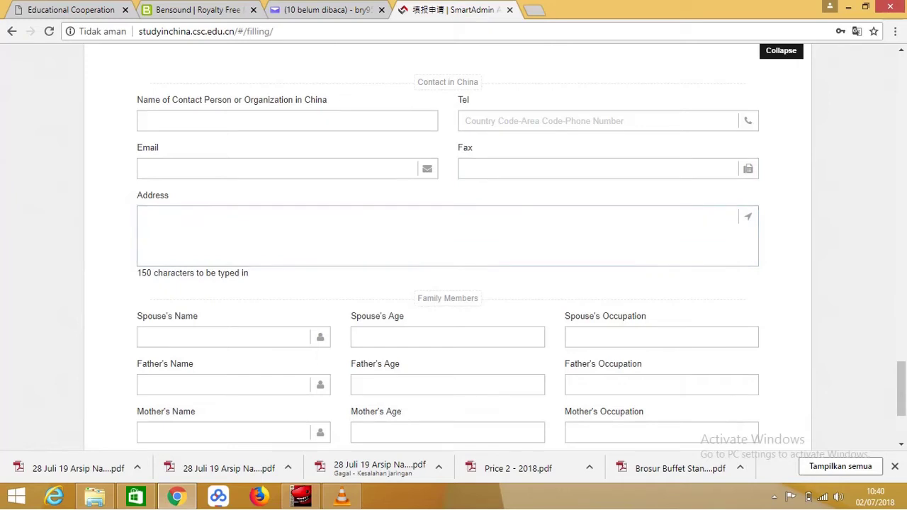
pyautogui.scroll(-3, 454, 248)
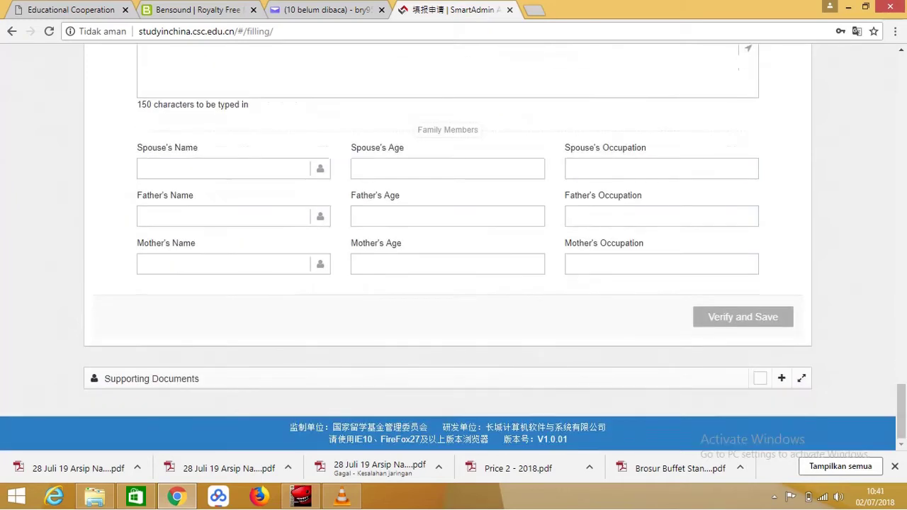
# Step: Expand the Supporting Documents section and review which documents have to be uploaded
pyautogui.click(781, 378)
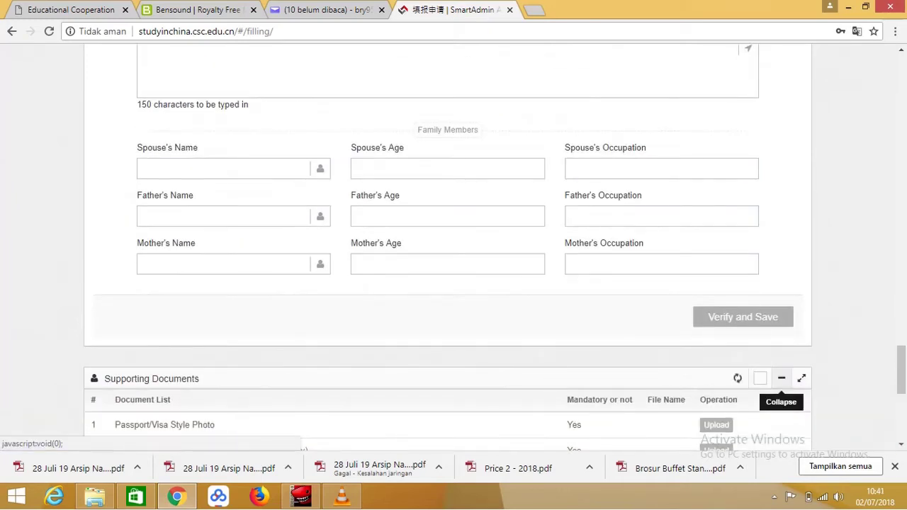
pyautogui.scroll(-1, 782, 378)
pyautogui.scroll(-3, 781, 292)
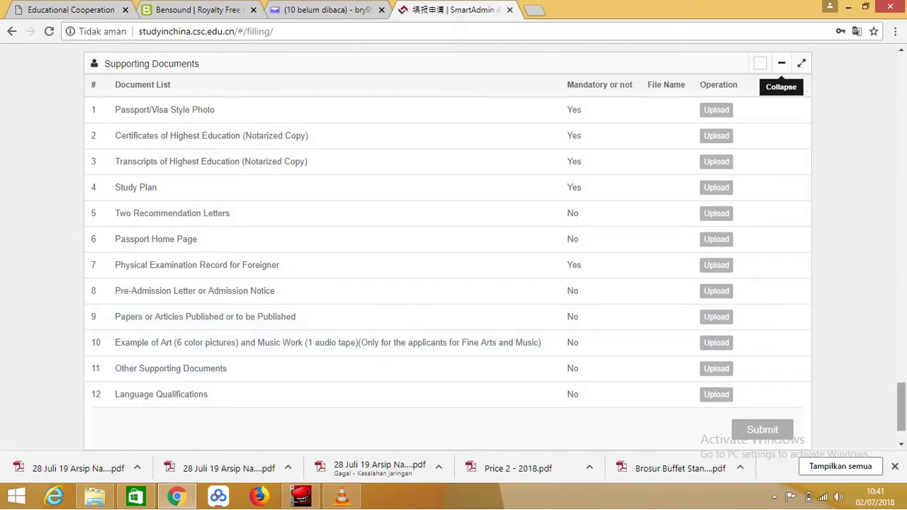
pyautogui.moveTo(902, 408); pyautogui.dragTo(902, 78)
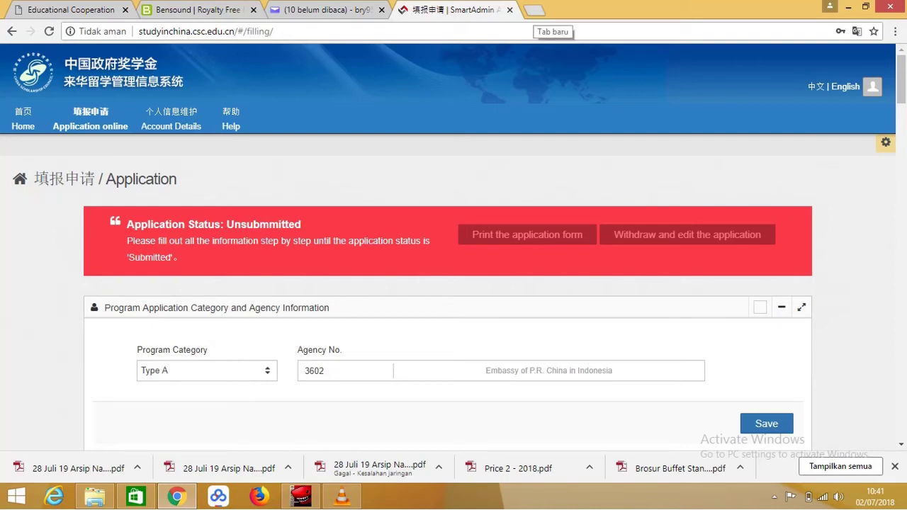
# Step: Open the Wuhan University of Technology international student platform at admission.whut.edu.cn in a new browser tab
pyautogui.click(534, 11)
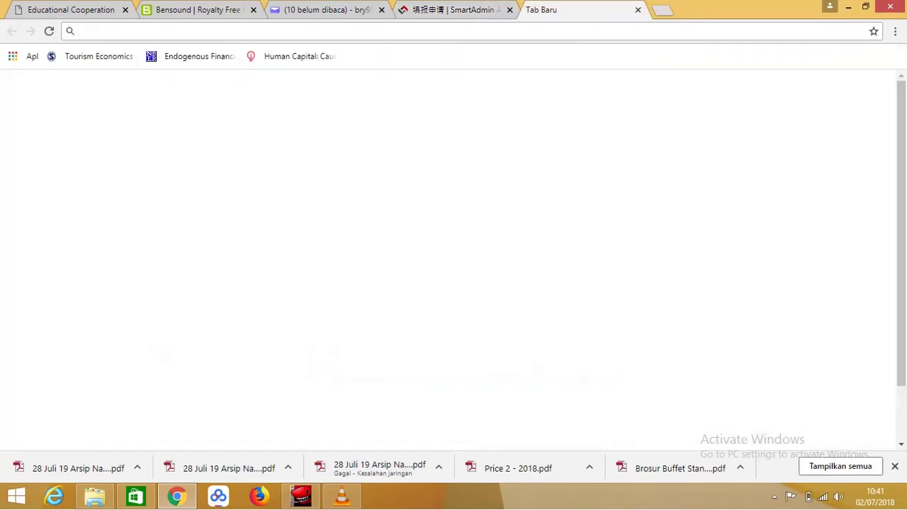
pyautogui.write('admisi')
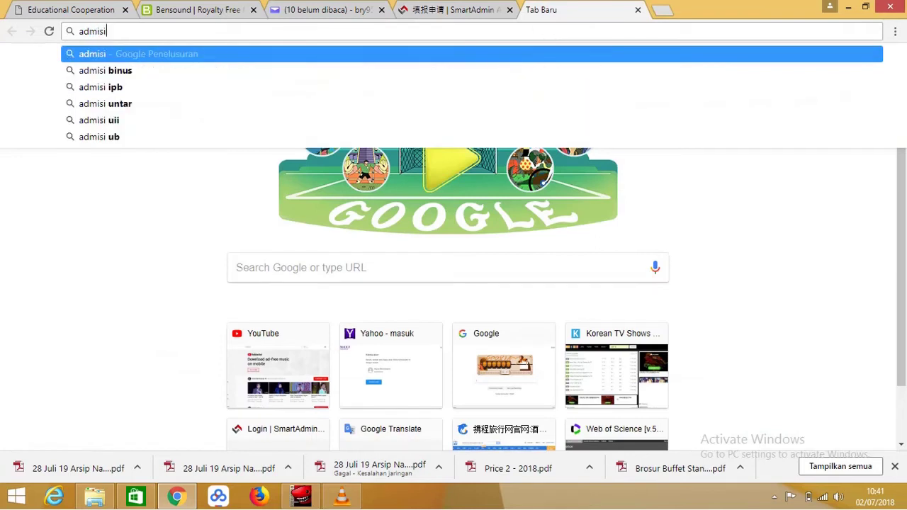
pyautogui.press('BackSpace')
pyautogui.write('s')
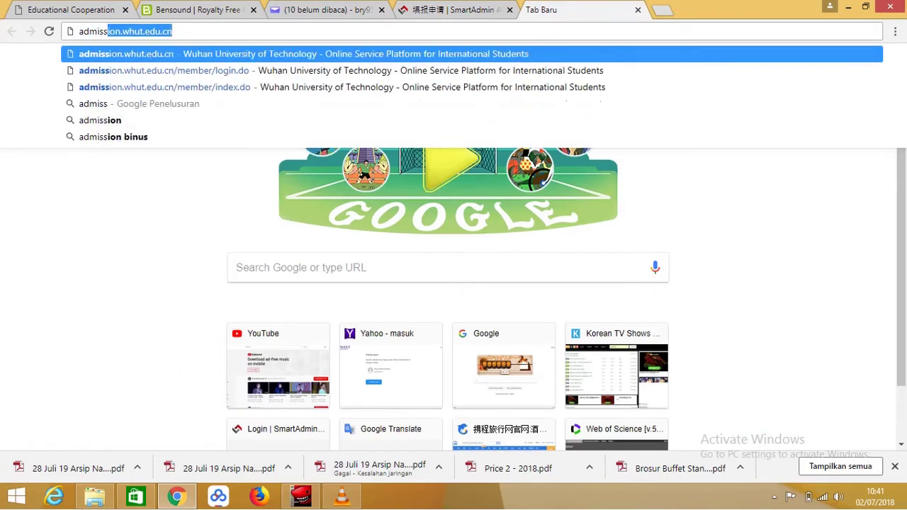
pyautogui.press('Return')
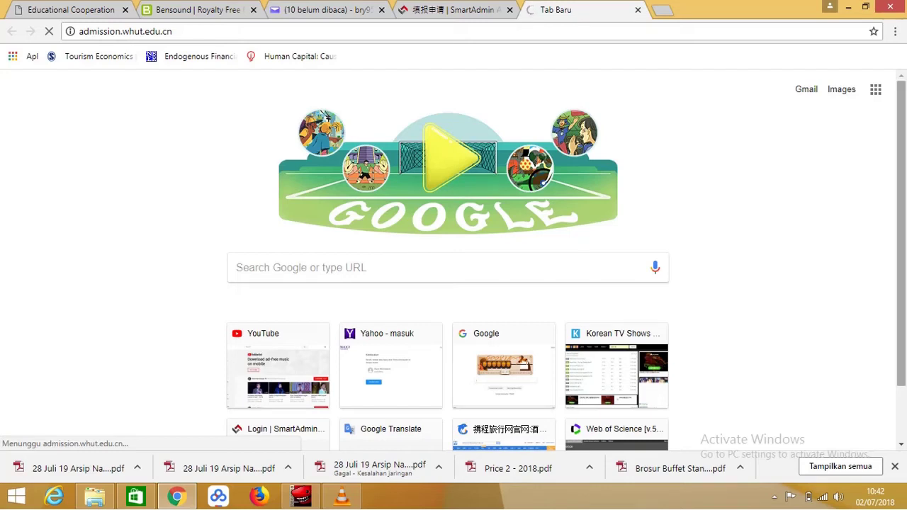
# Step: Request the admission.whut.edu.cn address again in the current tab to load the university's admission site
pyautogui.scroll(-1, 454, 262)
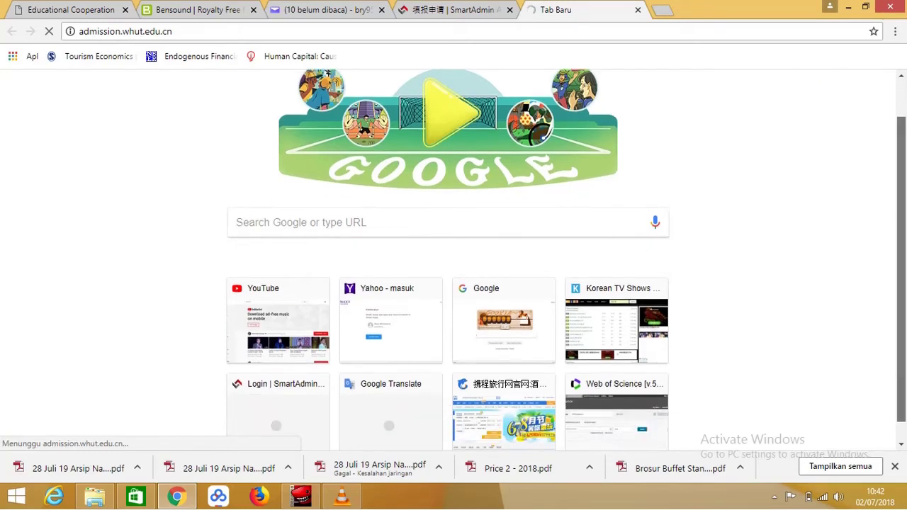
pyautogui.scroll(1, 453, 263)
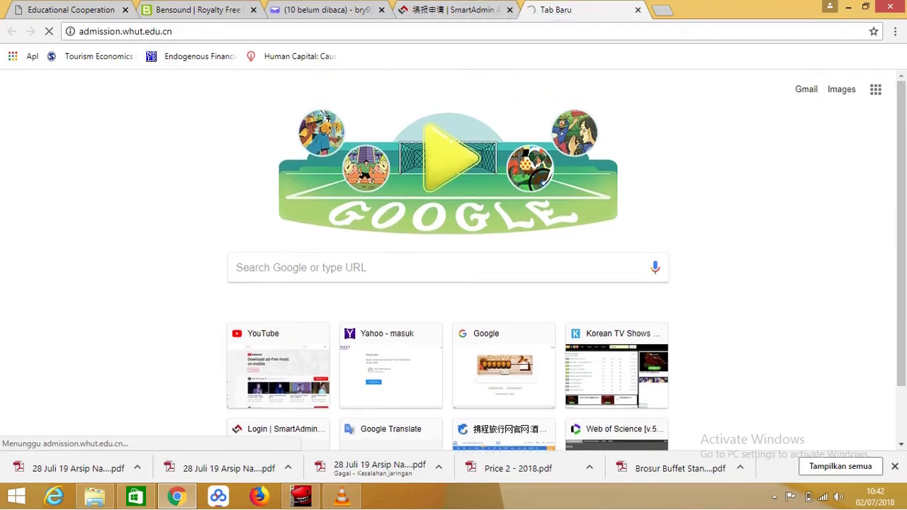
pyautogui.hotkey('ctrl', 'l')
pyautogui.press('Return')
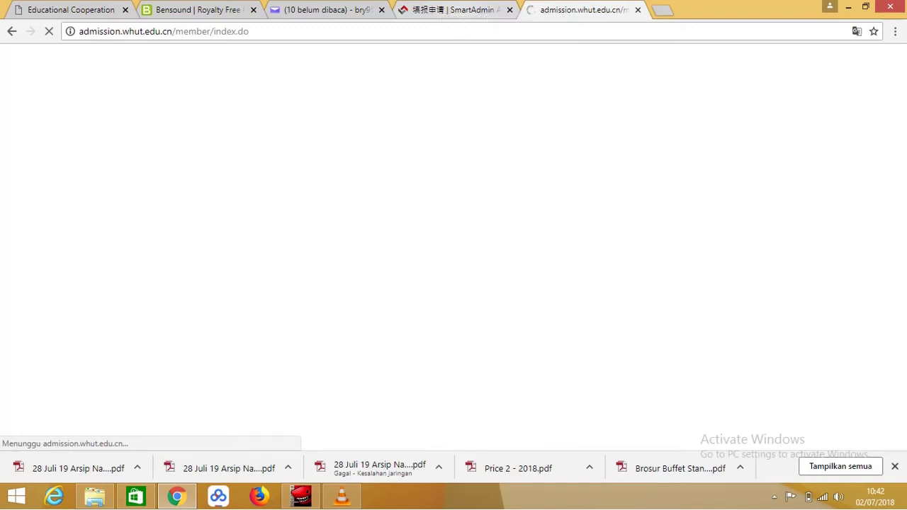
pyautogui.hotkey('ctrl', 'shift', 'Tab')
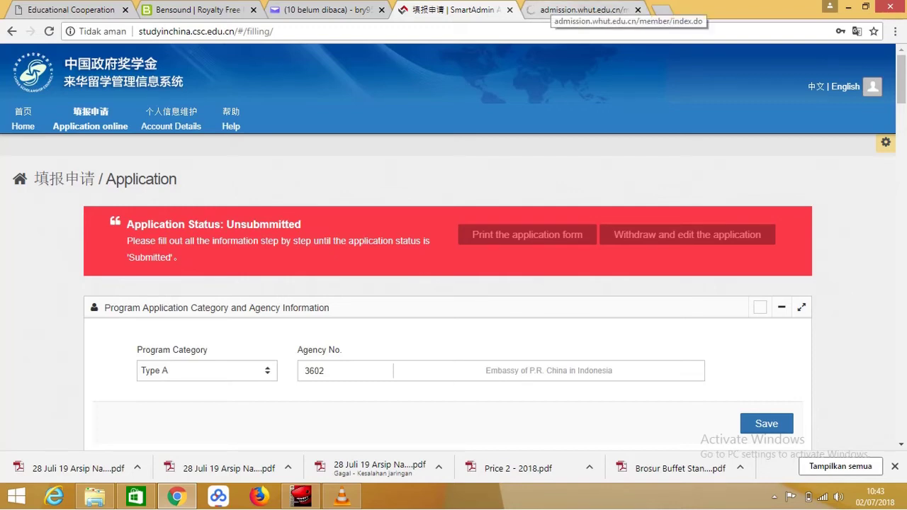
pyautogui.click(577, 10)
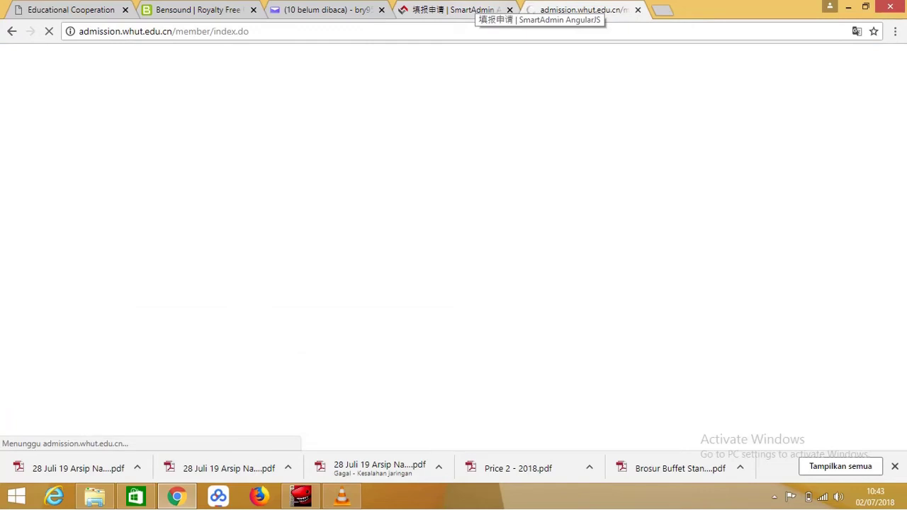
pyautogui.click(467, 9)
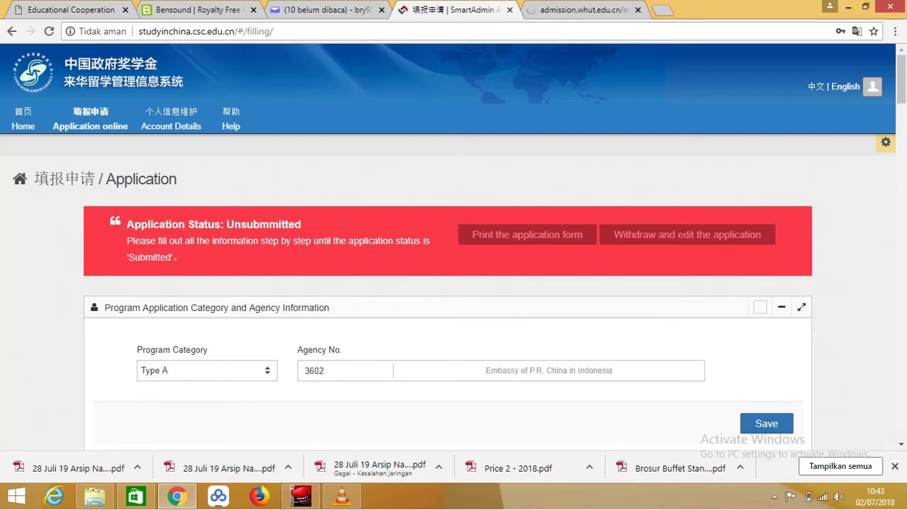
pyautogui.hotkey('ctrl', 'Tab')
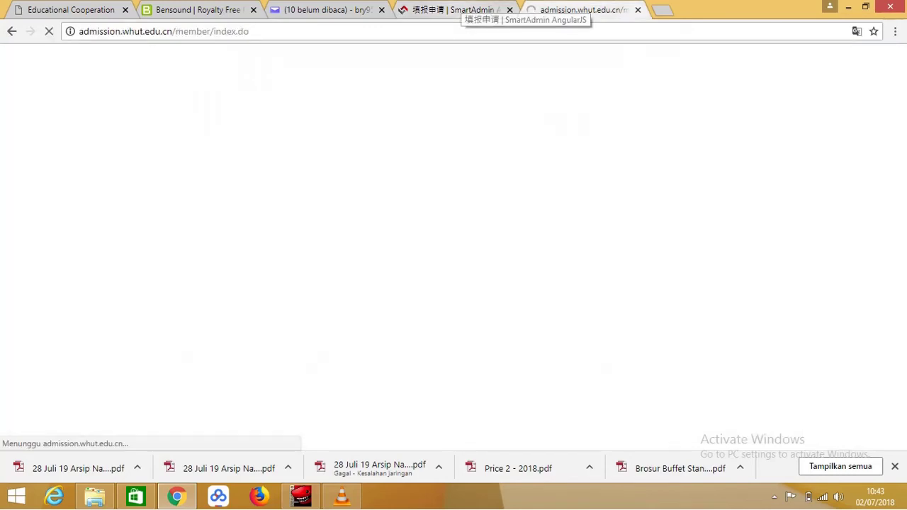